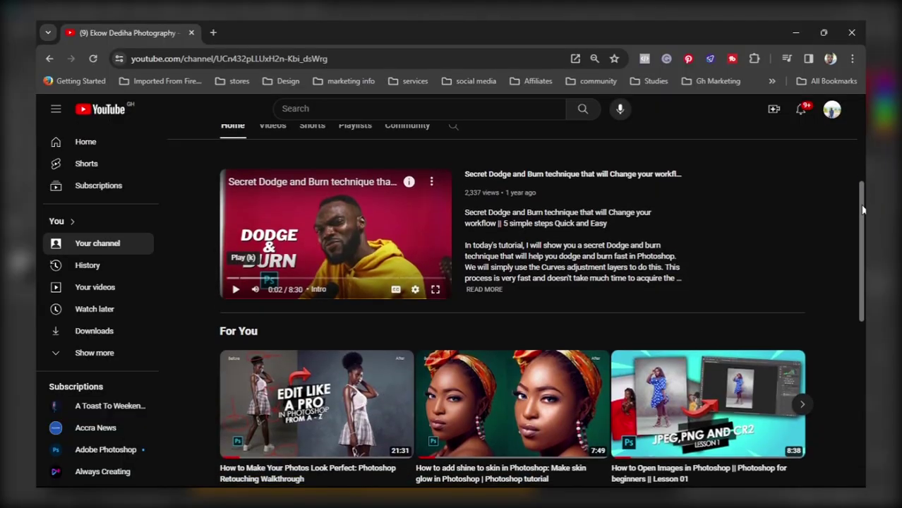
scroll(536, 304, "down", 1)
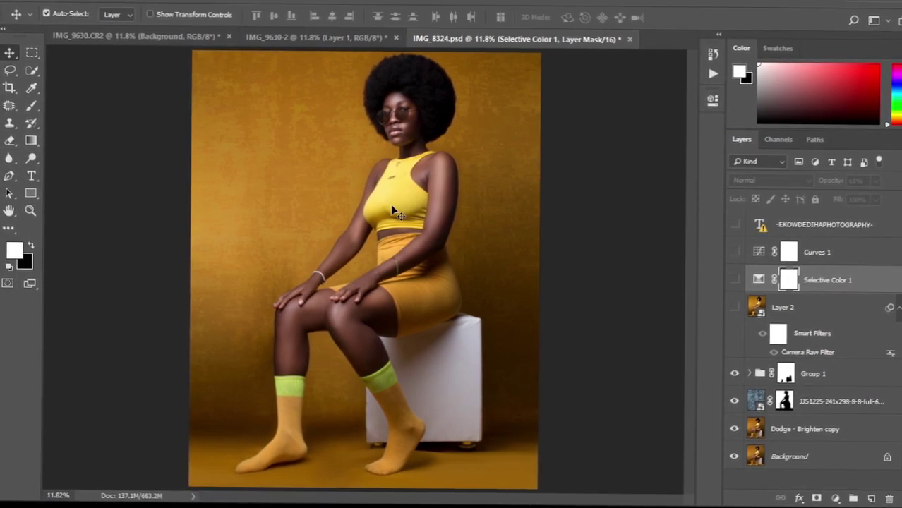
Examine the retouched portrait's face and upper body up close, and compare the edit with the original Background layer
scroll(395, 209, "up", 5)
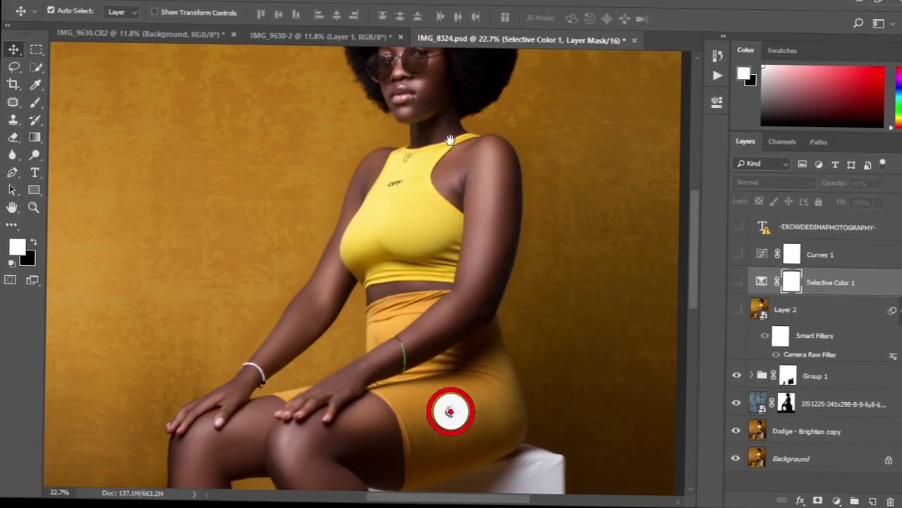
left_click_drag(450, 139, 433, 215)
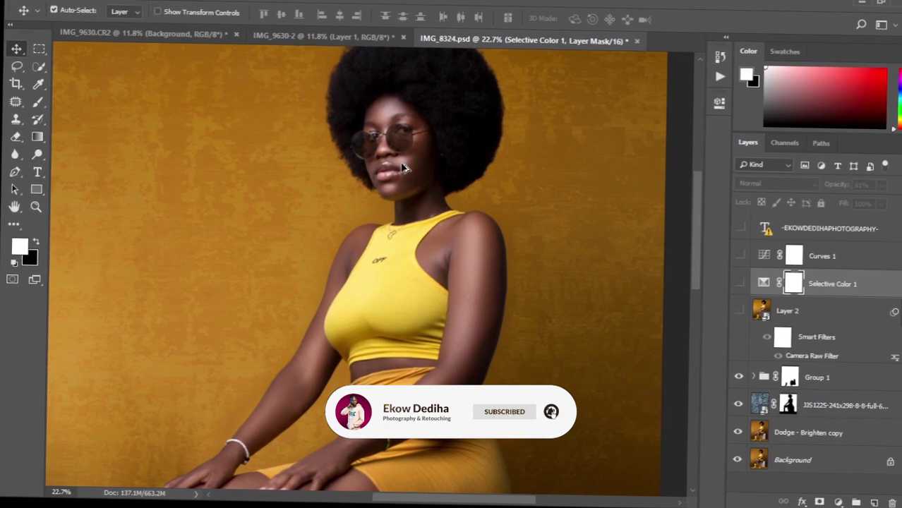
scroll(404, 167, "up", 4)
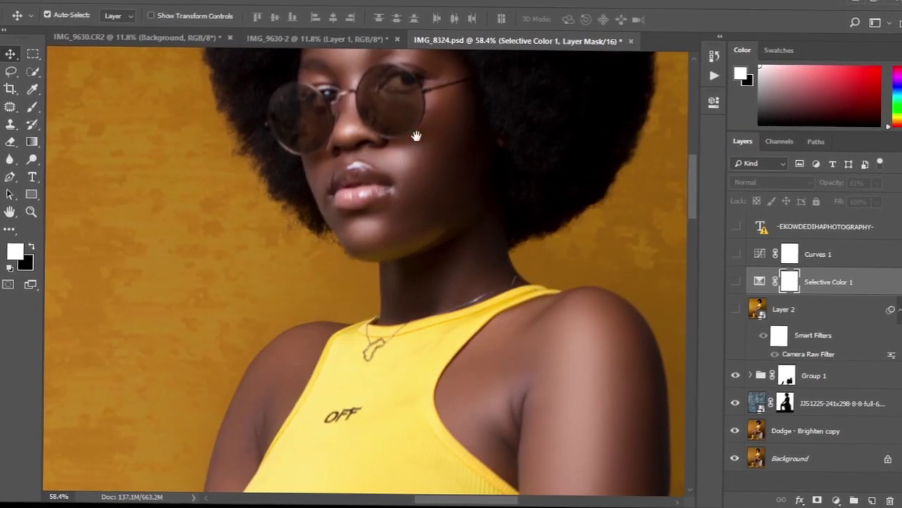
left_click_drag(416, 136, 413, 238)
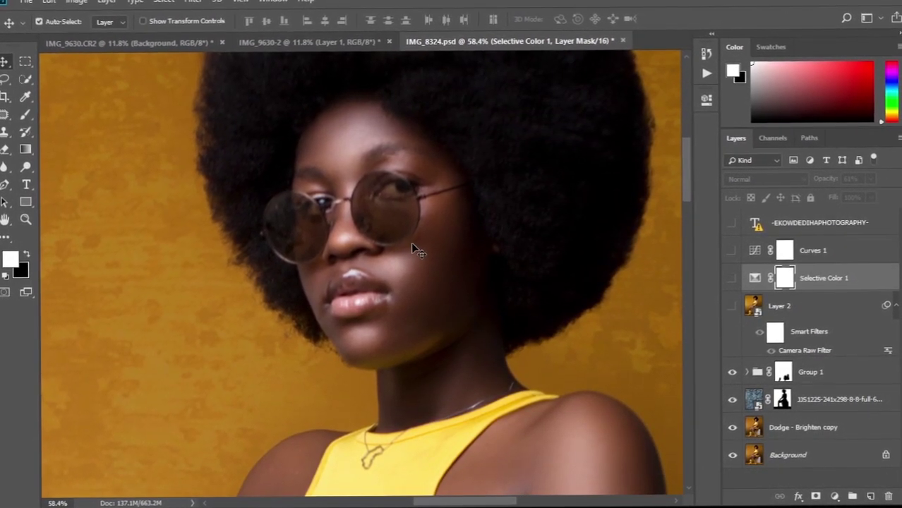
key("ctrl+0")
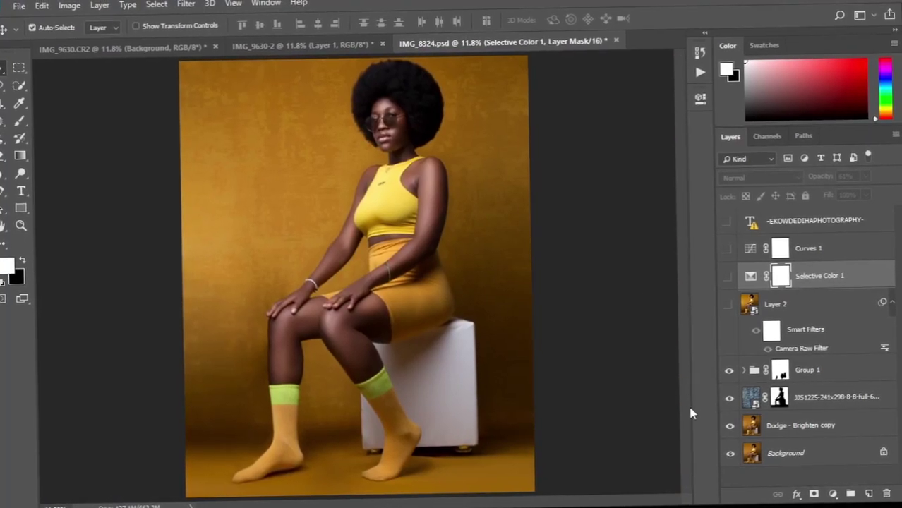
left_click(729, 456, "alt")
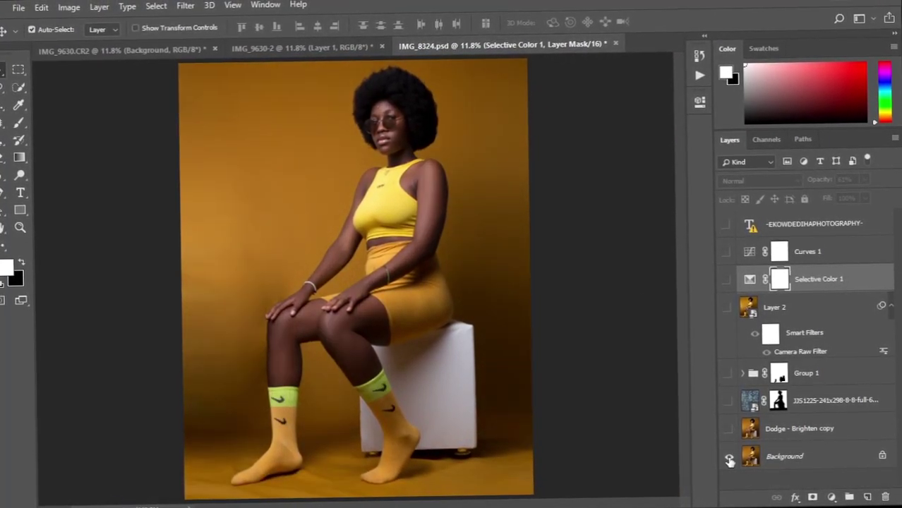
left_click(729, 456, "alt")
scroll(326, 415, "down", 1)
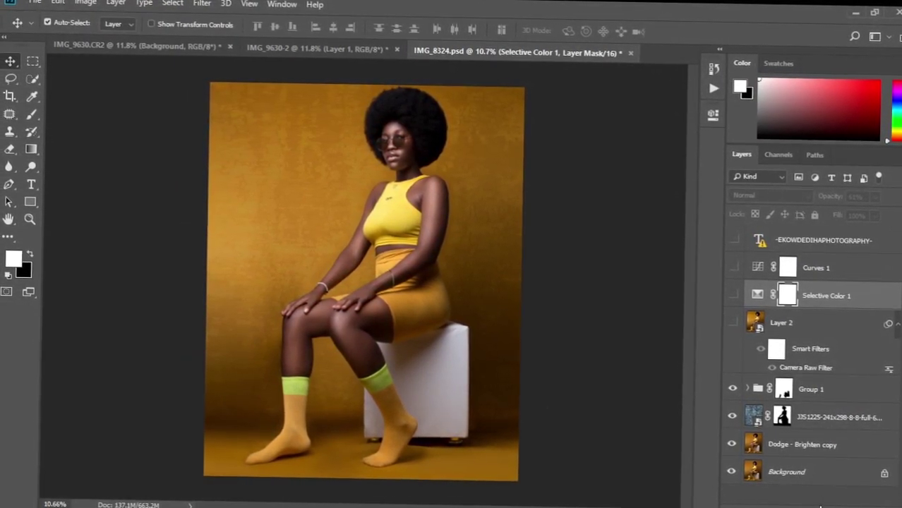
left_click(810, 505)
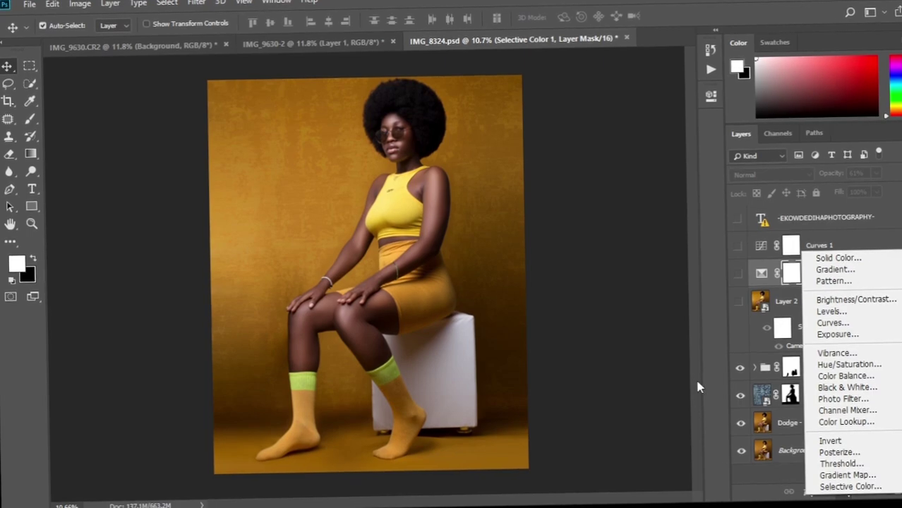
left_click(718, 326)
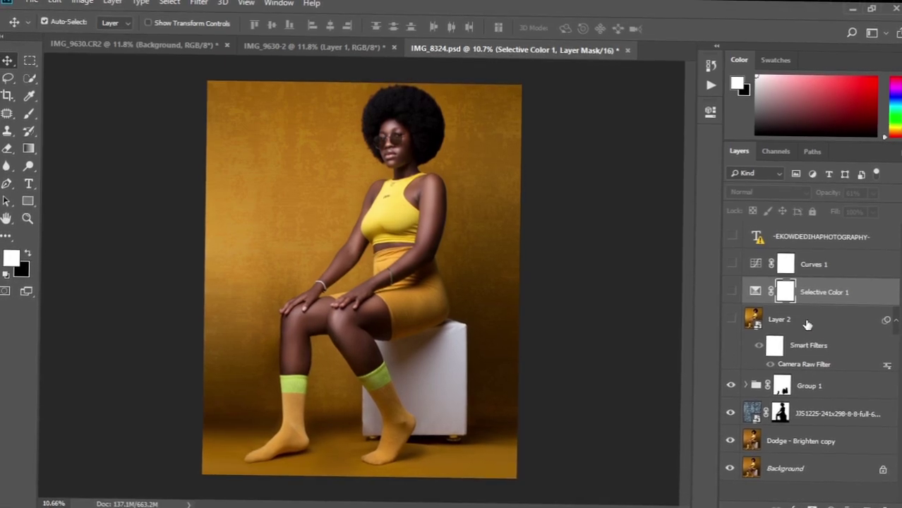
Make Layer 2 visible and switch off its Camera Raw smart filter
left_click(807, 324)
left_click(730, 321)
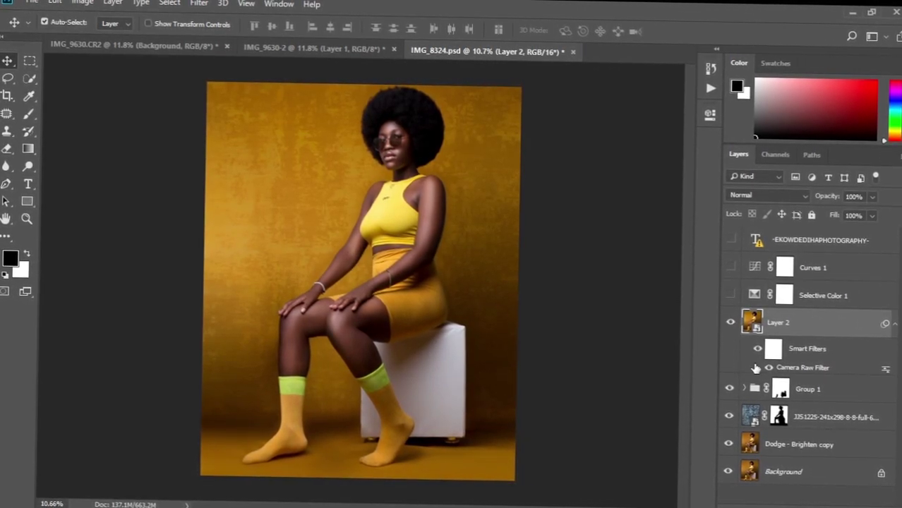
left_click(768, 367)
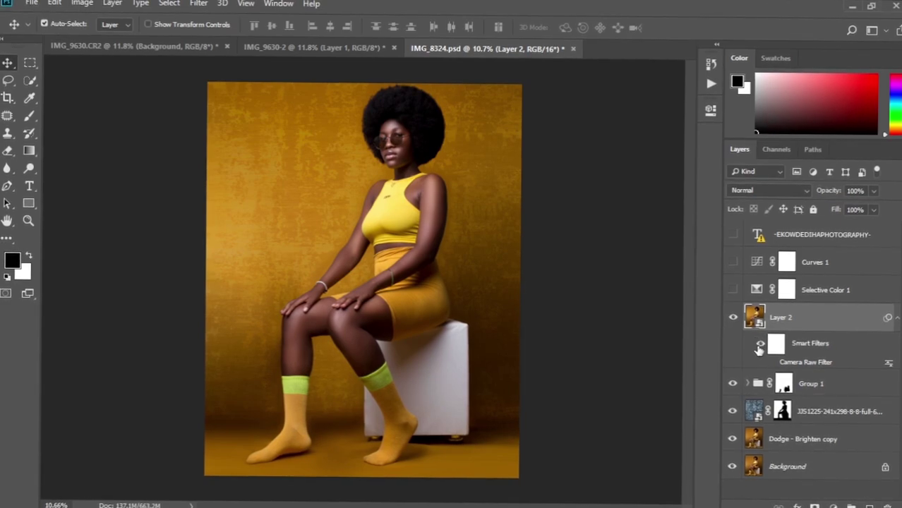
left_click(760, 345)
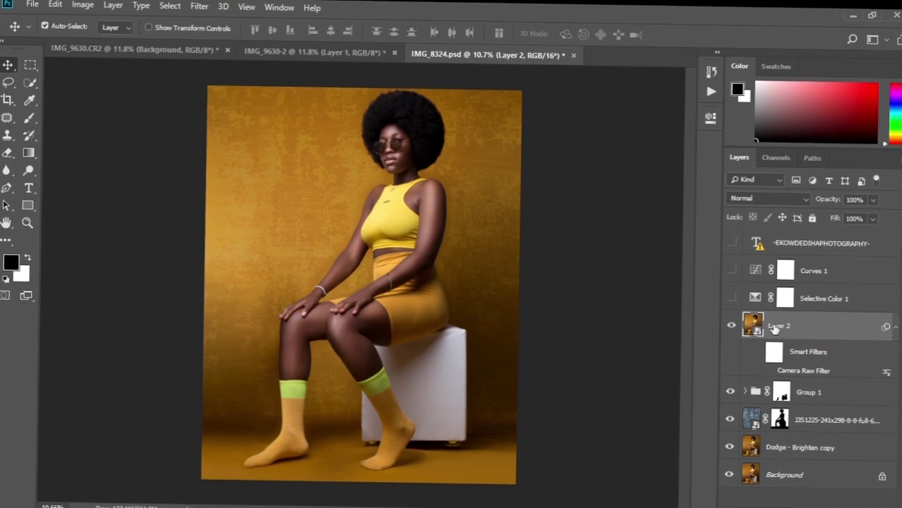
right_click(809, 328)
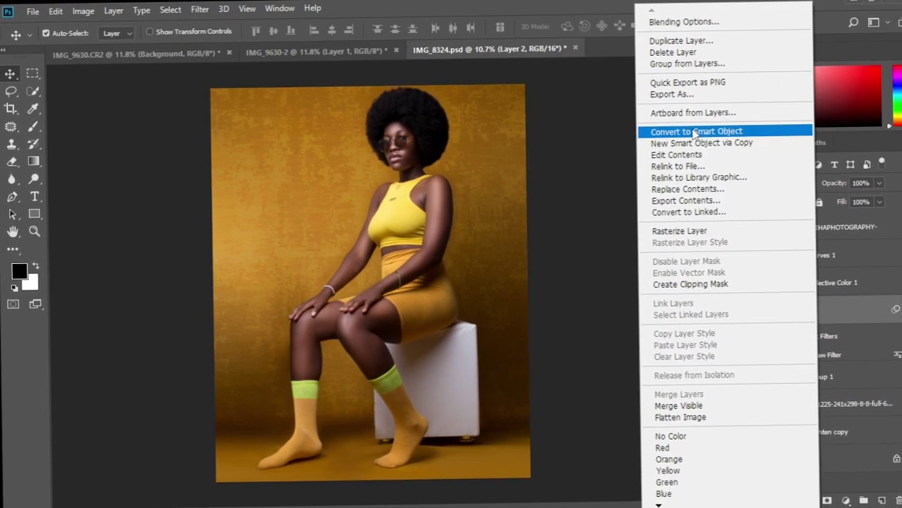
left_click(859, 311)
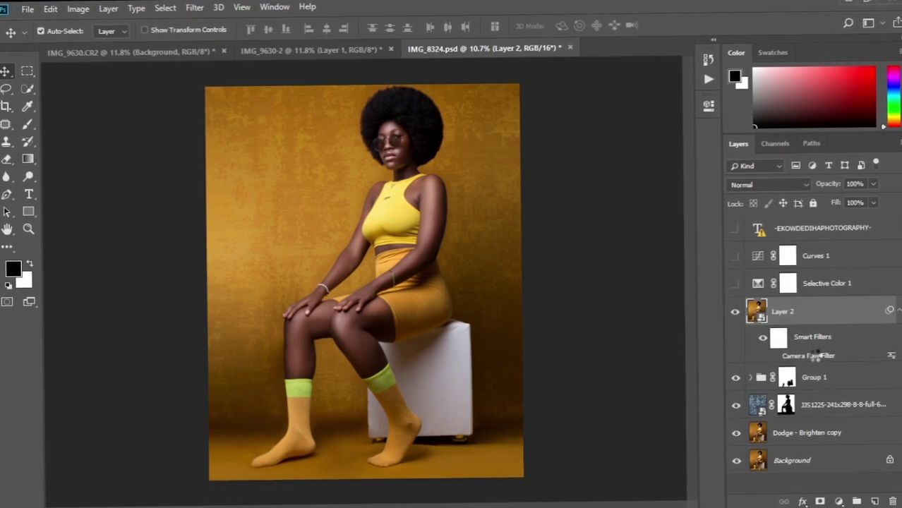
Reopen Layer 2's Camera Raw filter and set Exposure to +0.15 and Shadows to +10
double_click(813, 352)
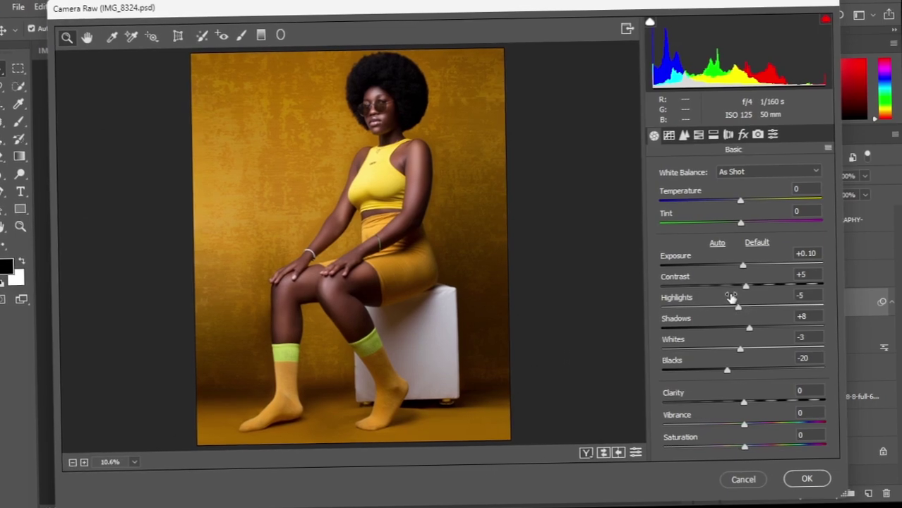
left_click_drag(743, 272, 744, 272)
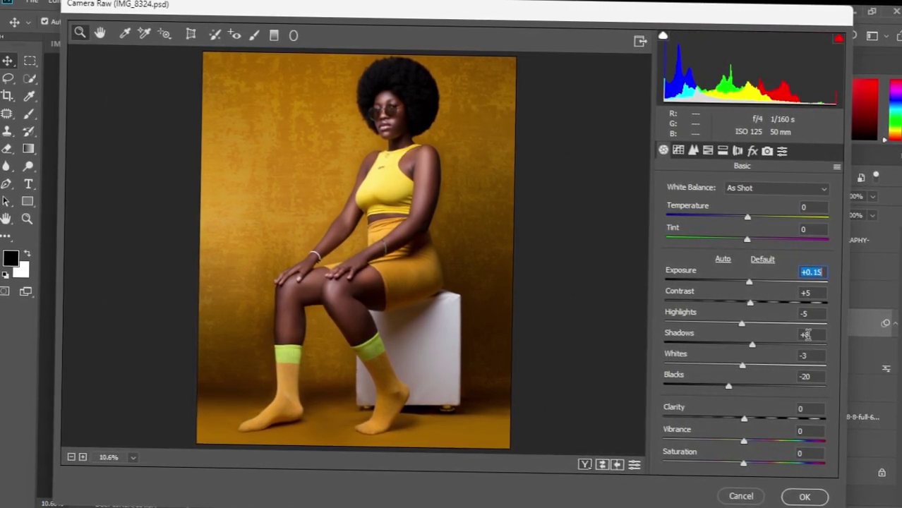
left_click(752, 344)
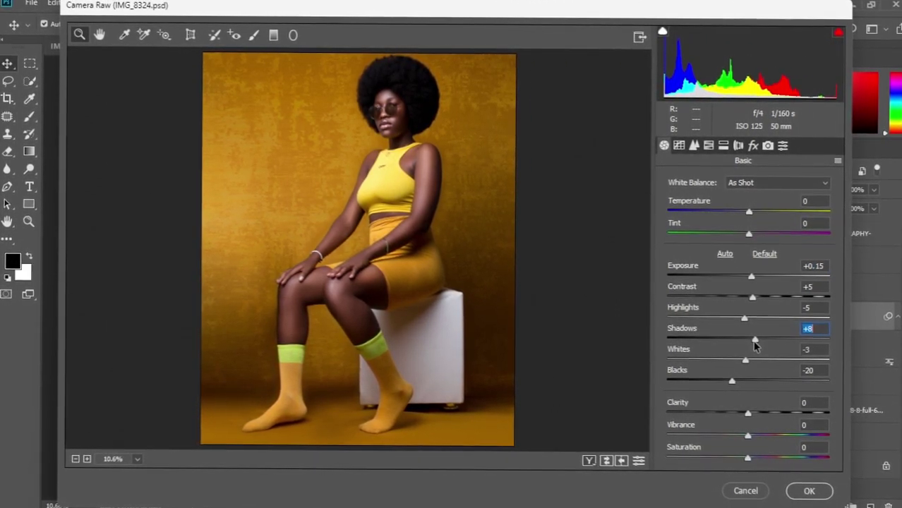
key("Up")
key("Up")
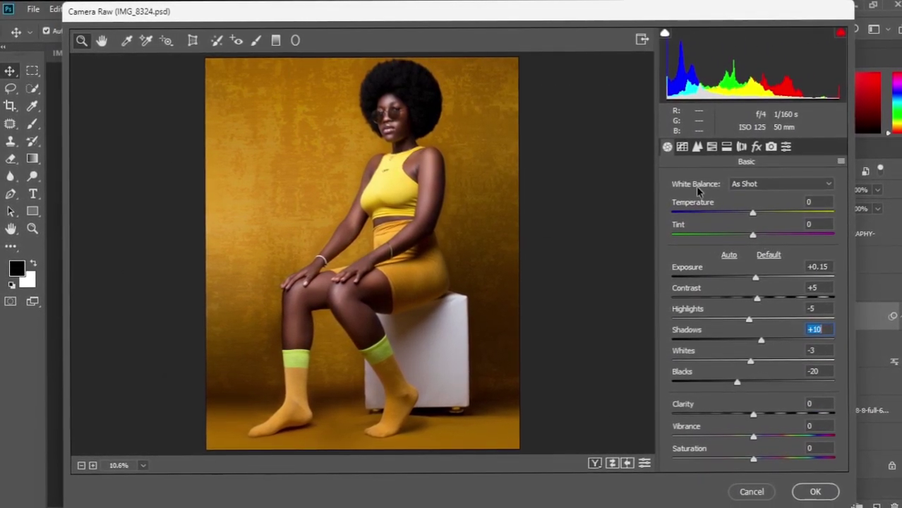
Try the Reds hue at +63 and +13 in the HSL adjustments while viewing the face, and return it to -23
left_click(712, 146)
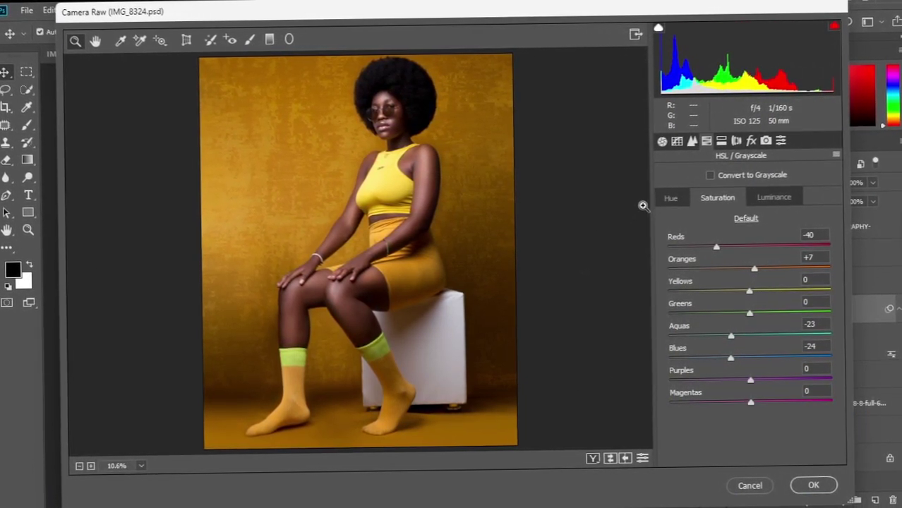
left_click(671, 198)
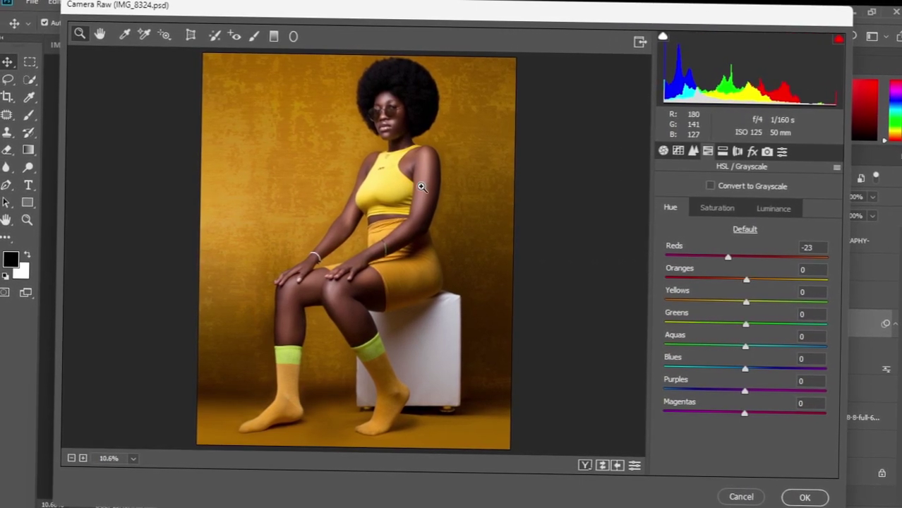
left_click(391, 131)
left_click(403, 147)
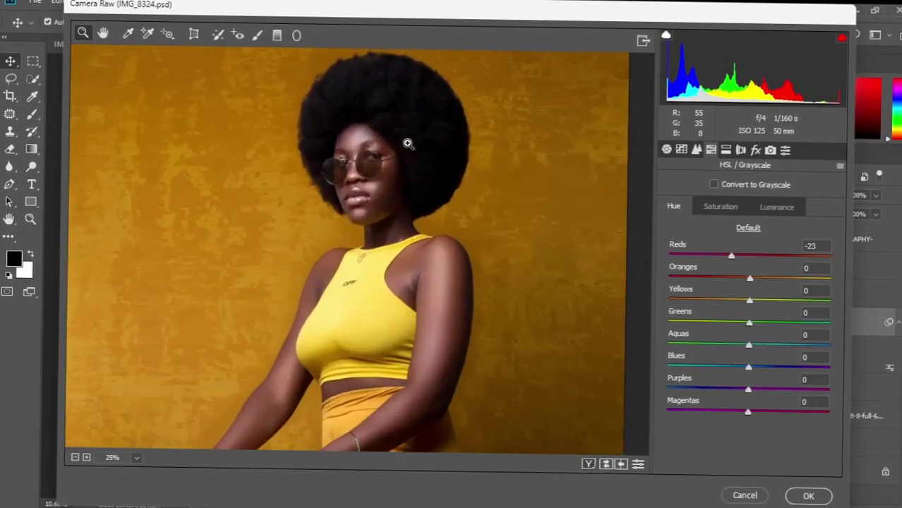
left_click(408, 143)
left_click(375, 198)
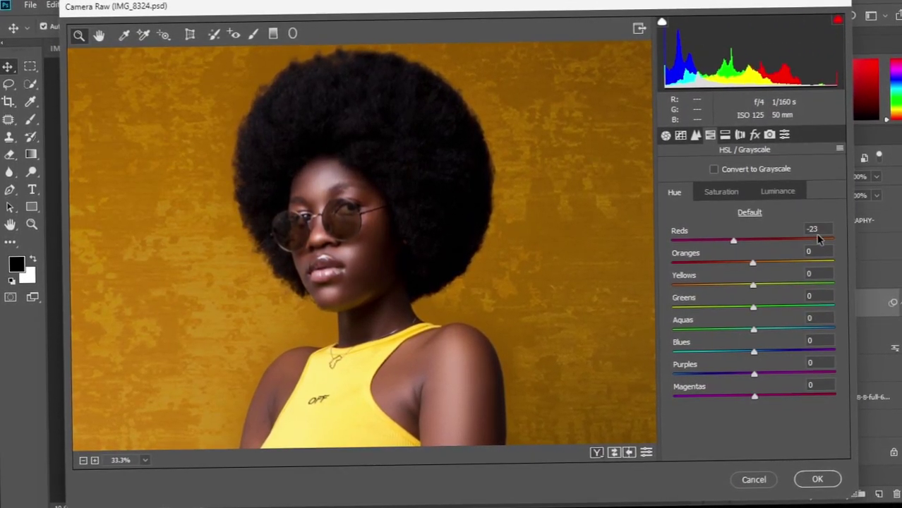
left_click_drag(734, 239, 800, 259)
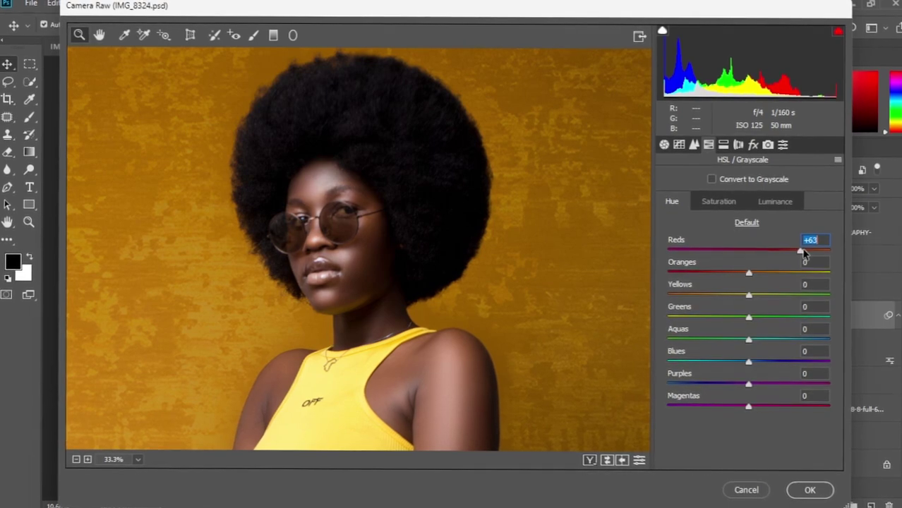
left_click_drag(805, 252, 768, 244)
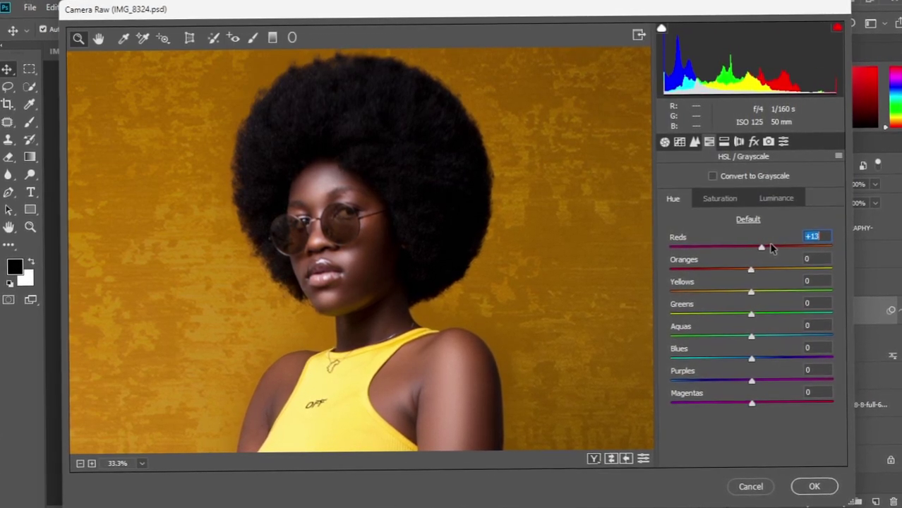
left_click_drag(772, 247, 737, 252)
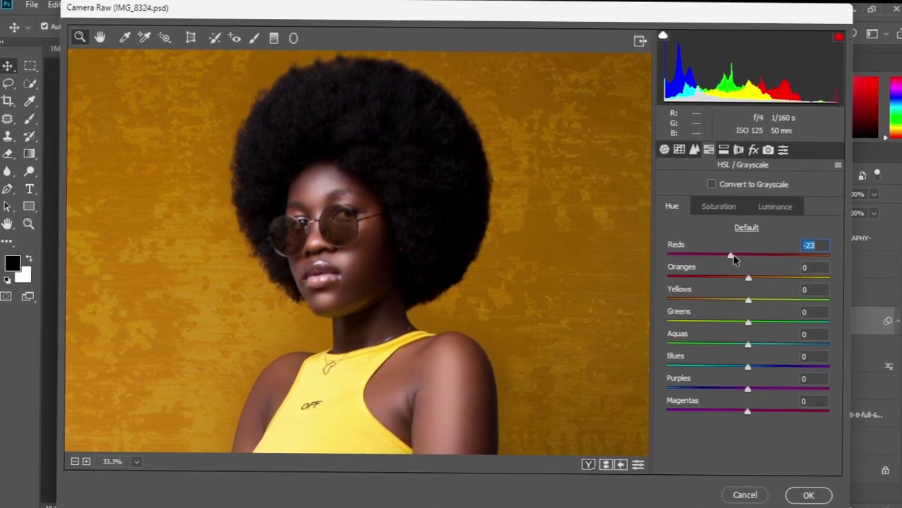
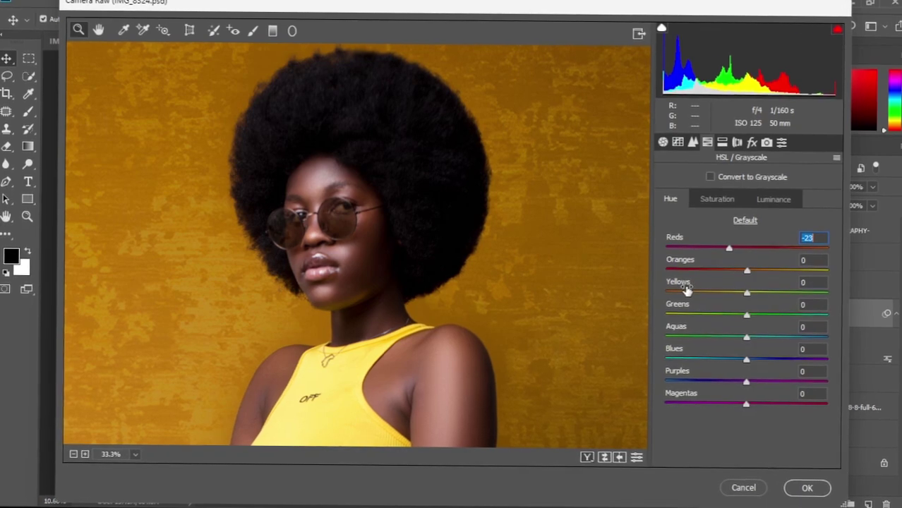
Try the Reds saturation at +26 in the HSL adjustments, and return it to -40
left_click(720, 194)
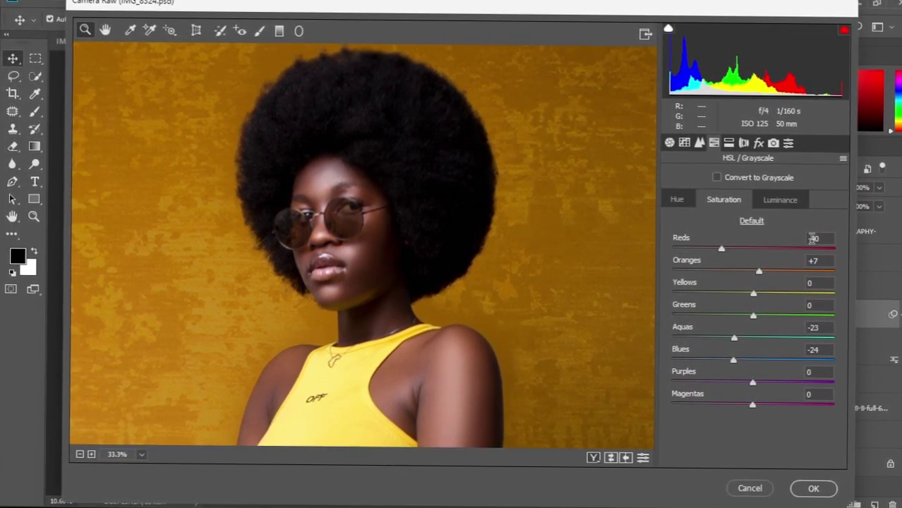
left_click(721, 255)
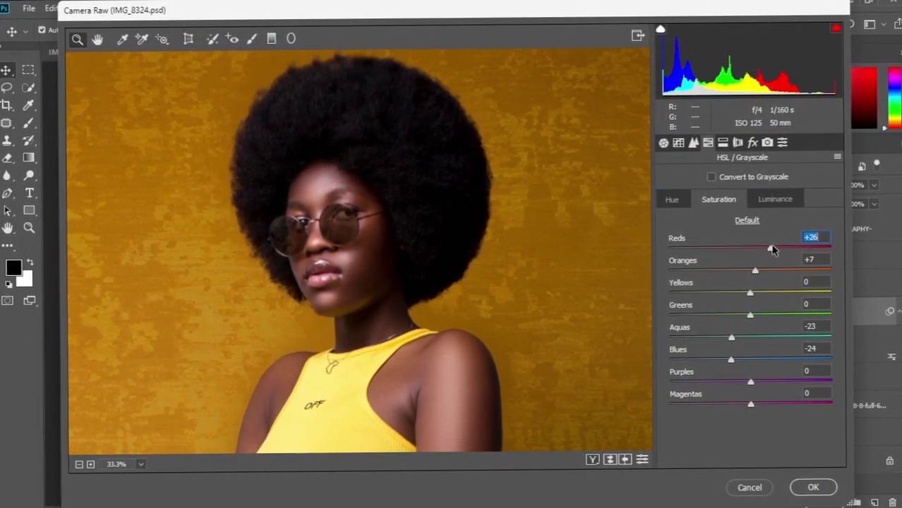
left_click_drag(772, 251, 718, 251)
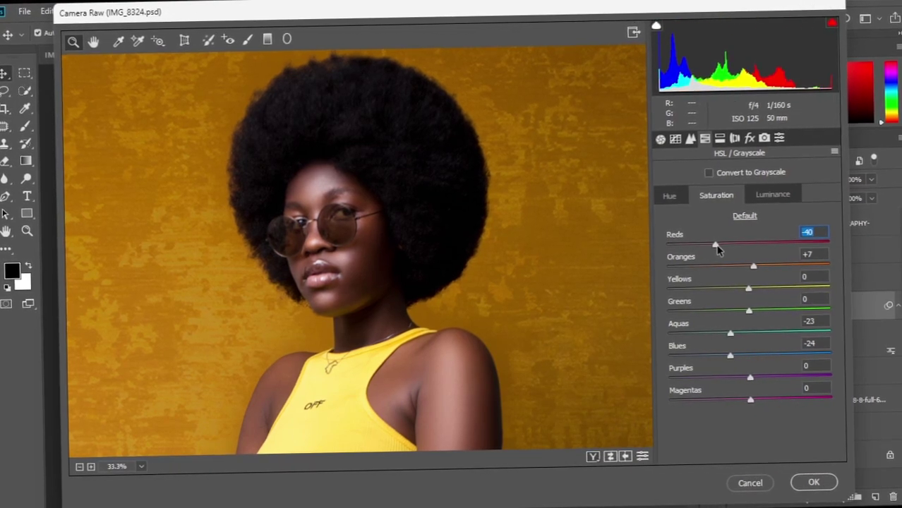
left_click(352, 273, "alt")
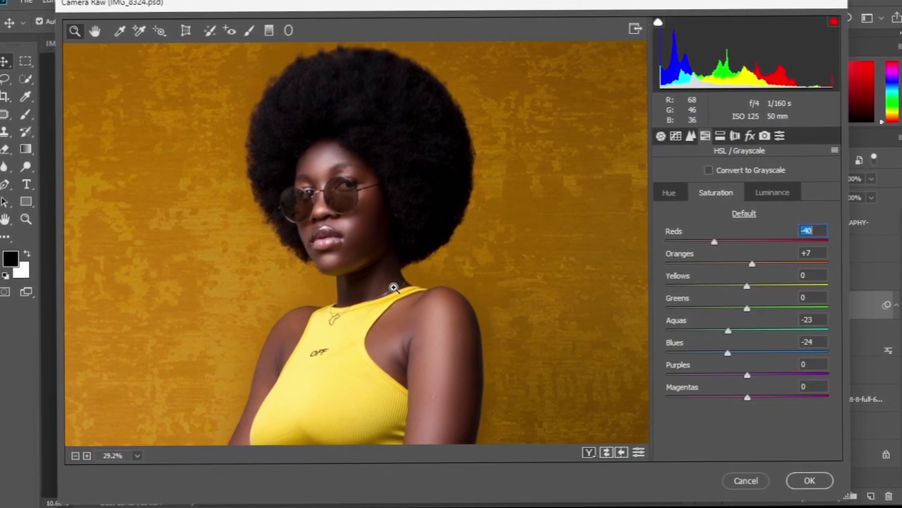
key("ctrl+0")
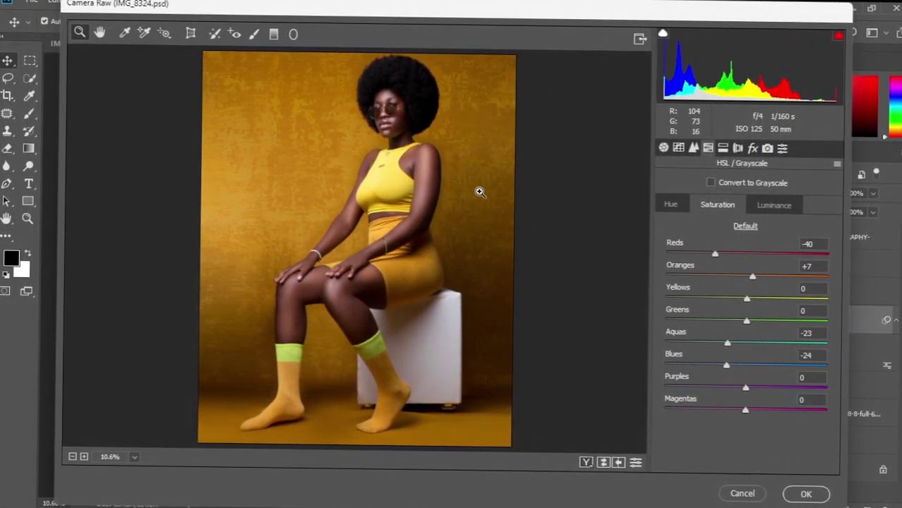
Return to the Basic adjustments and apply the Camera Raw settings to Layer 2
left_click(722, 152)
left_click(707, 151)
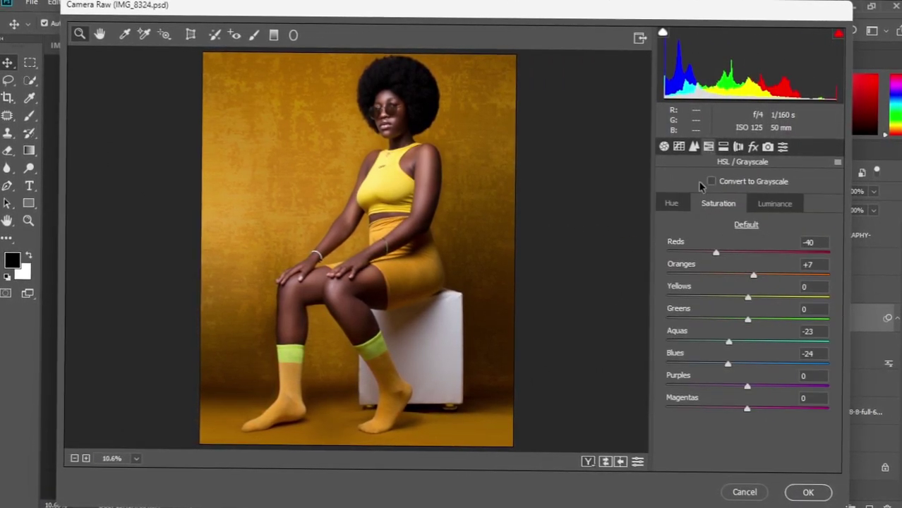
left_click(664, 146)
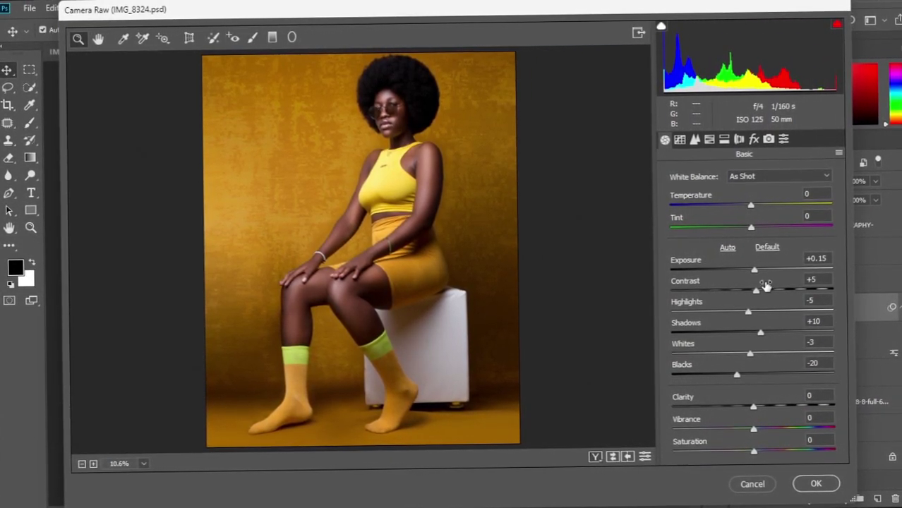
left_click(816, 483)
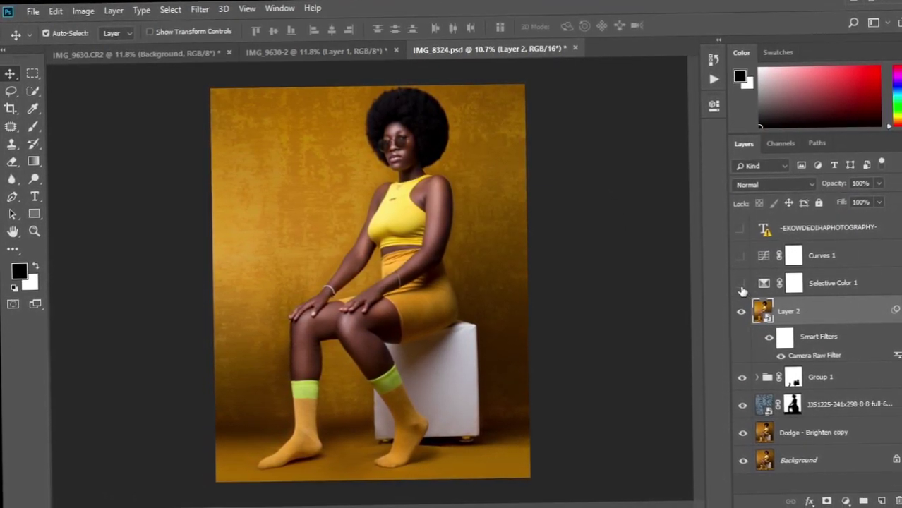
Show the Selective Color 1 adjustment layer and open its settings
left_click(742, 284)
left_click(766, 285)
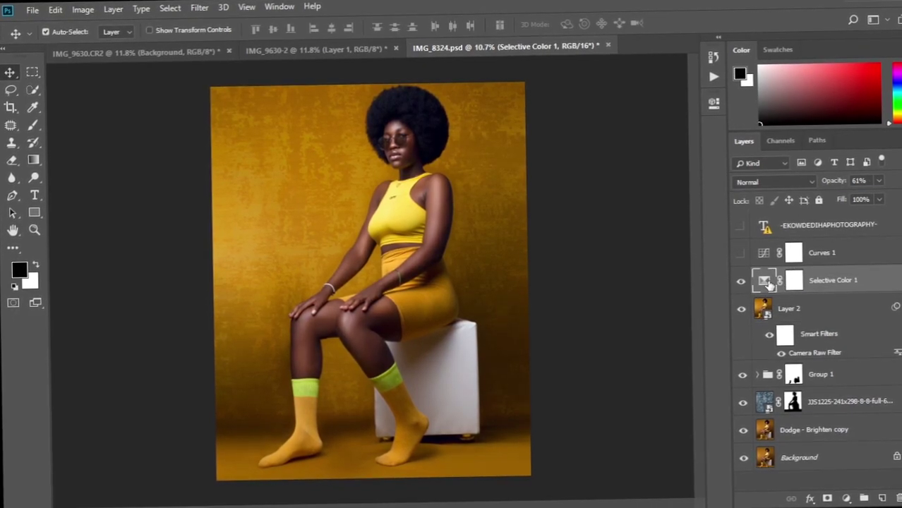
double_click(762, 284)
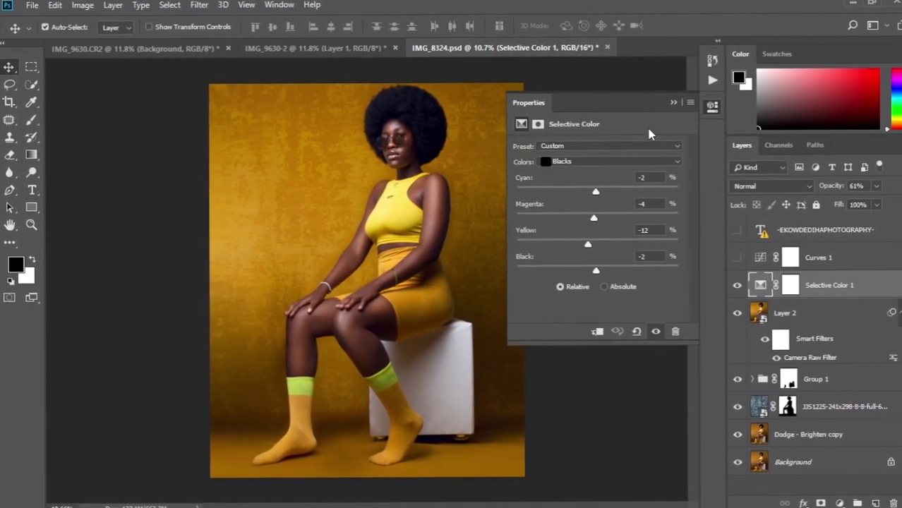
Examine the Selective Color values for the Reds, Yellows, Neutrals and Blacks ranges
left_click(672, 164)
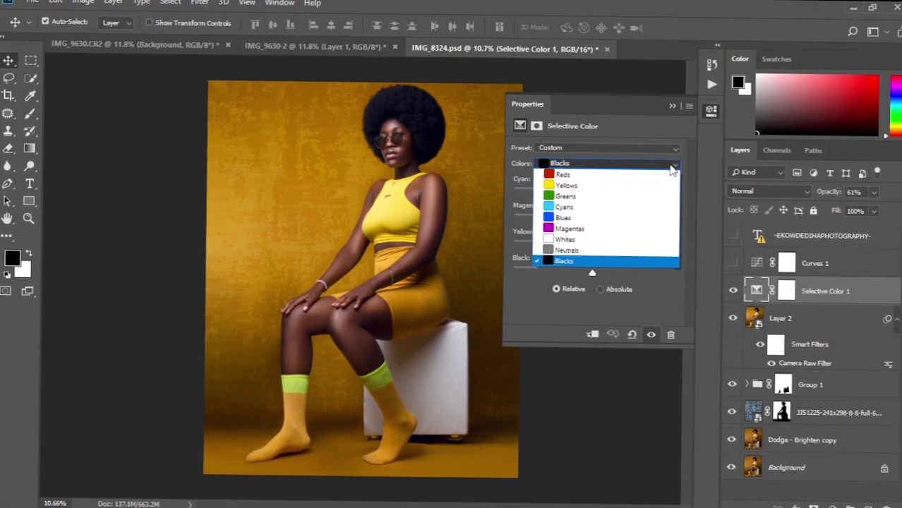
left_click(582, 175)
left_click(667, 163)
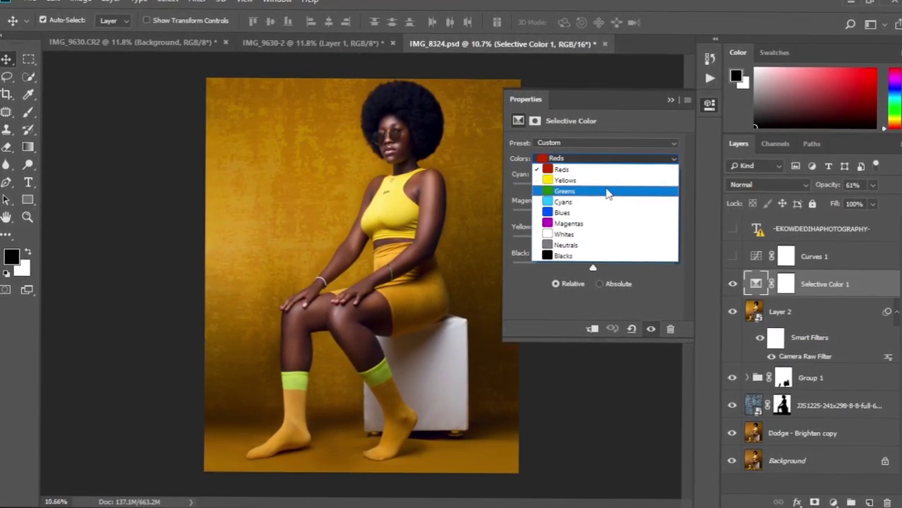
left_click(604, 181)
left_click(673, 159)
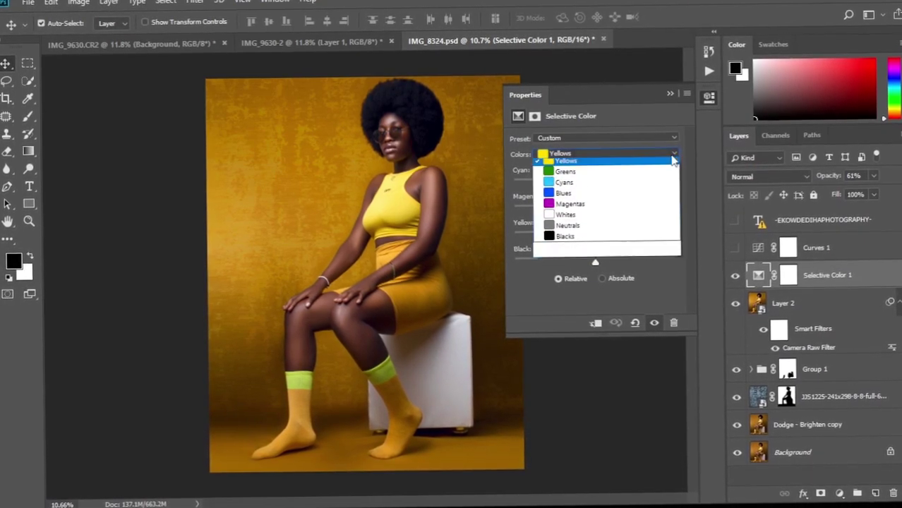
left_click(585, 236)
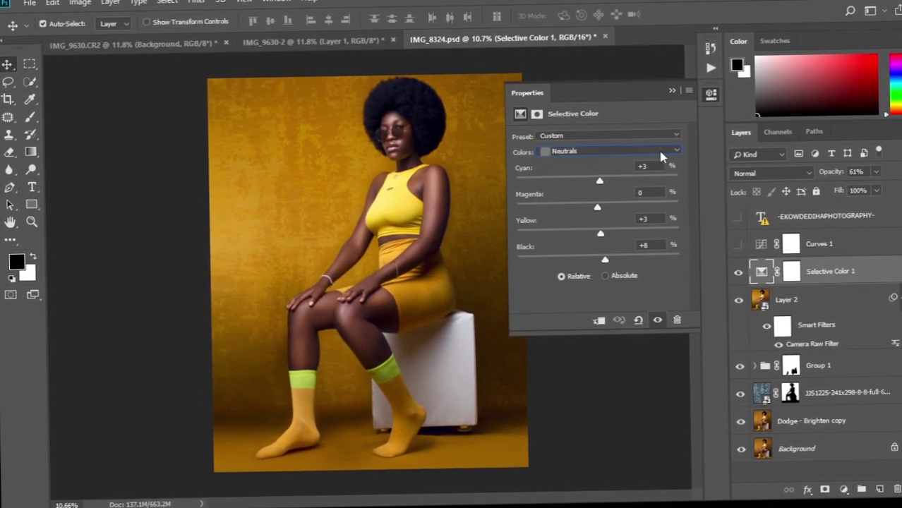
left_click(661, 155)
left_click(597, 252)
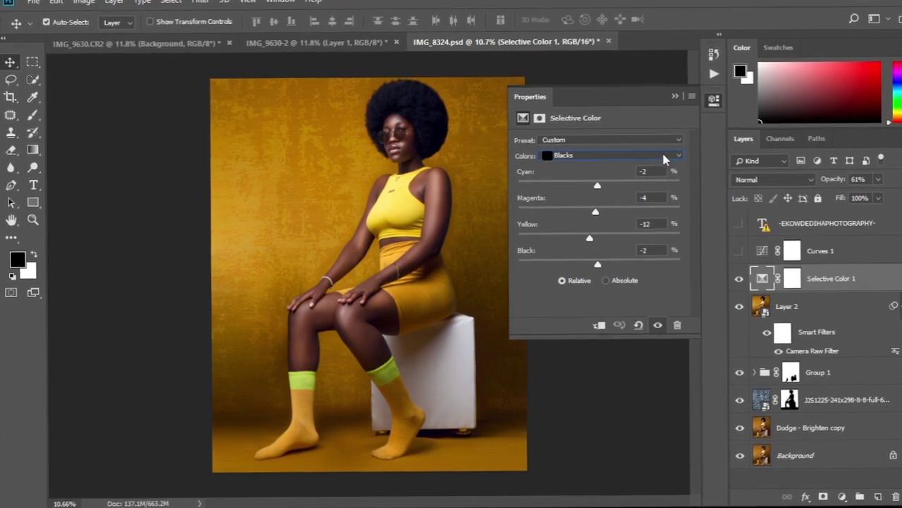
Examine the Selective Color values for Whites, and go back over those for Reds and Yellows
left_click(663, 156)
left_click(585, 233)
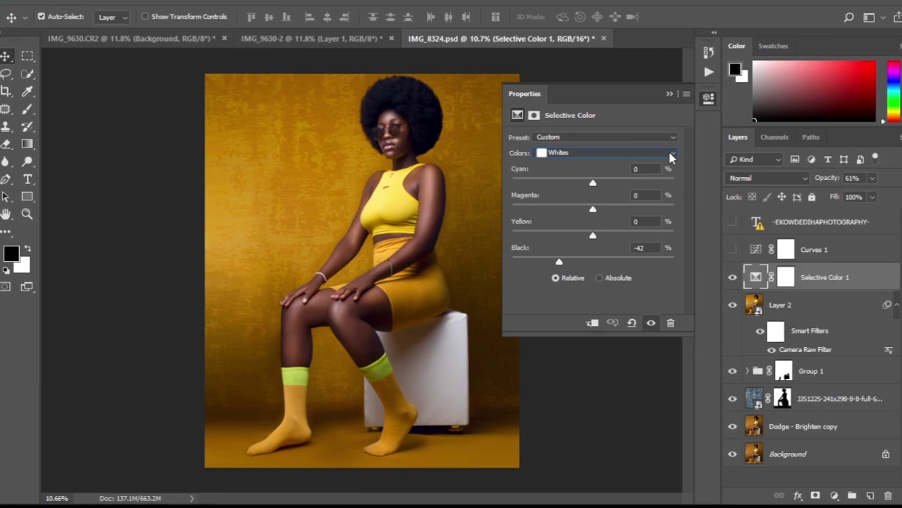
left_click(671, 158)
left_click(580, 167)
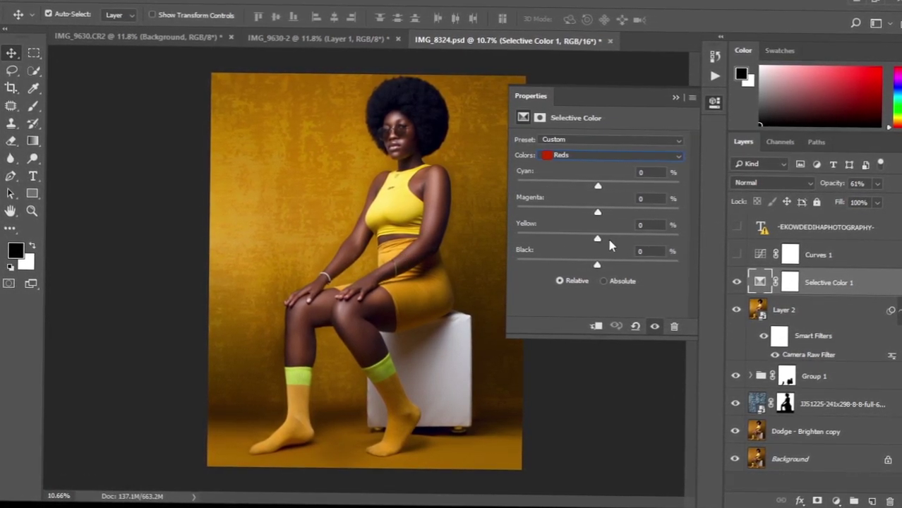
left_click(667, 156)
left_click(557, 167)
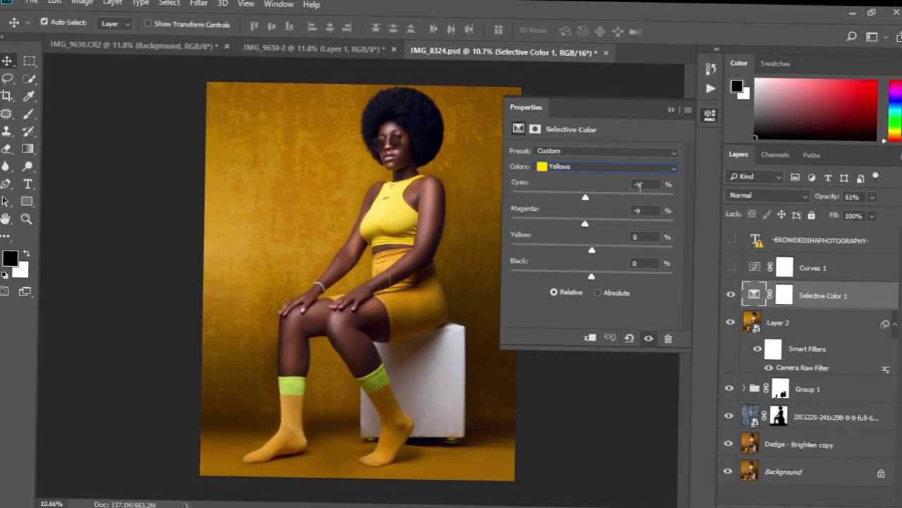
Try the Neutrals Cyan at -33 in the Selective Color adjustment, and return it to +3
left_click(674, 169)
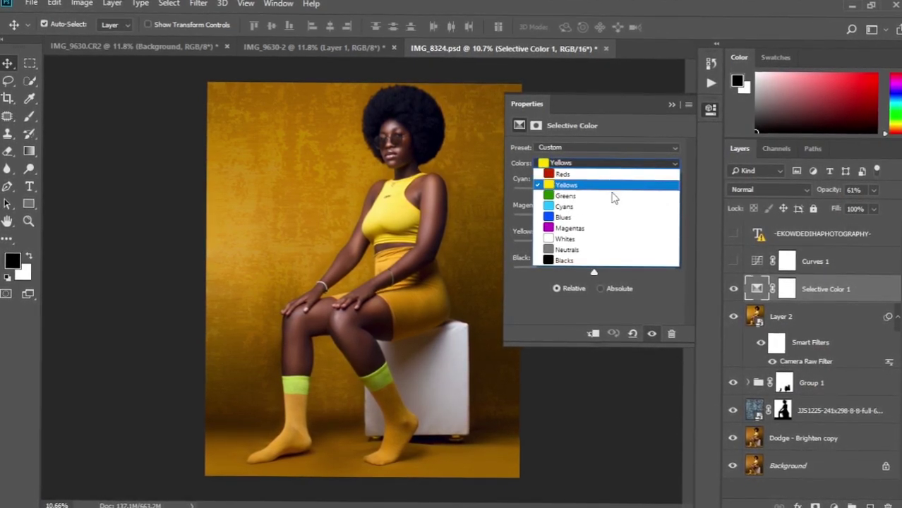
left_click(595, 247)
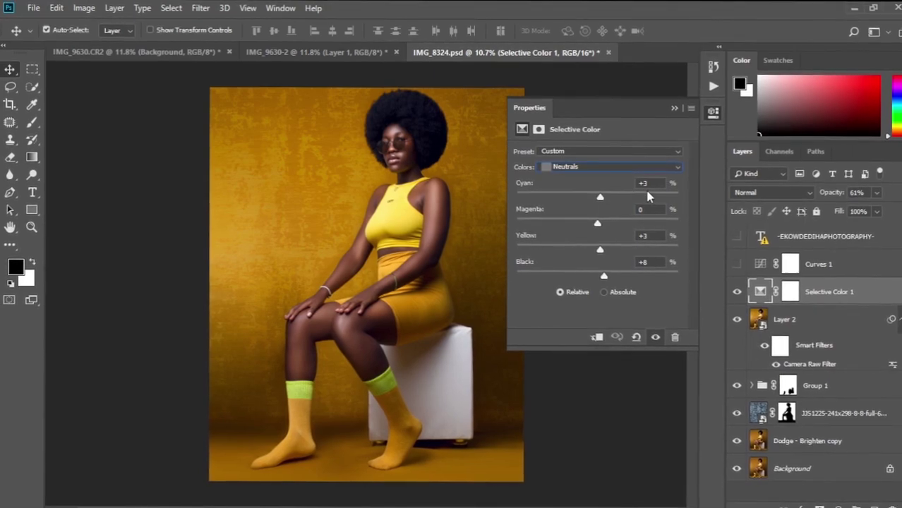
left_click_drag(602, 196, 604, 196)
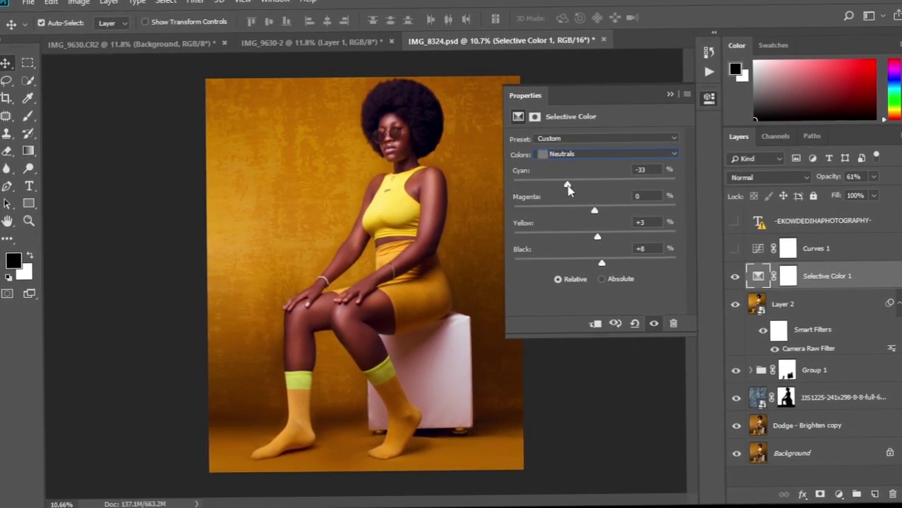
left_click_drag(567, 186, 601, 190)
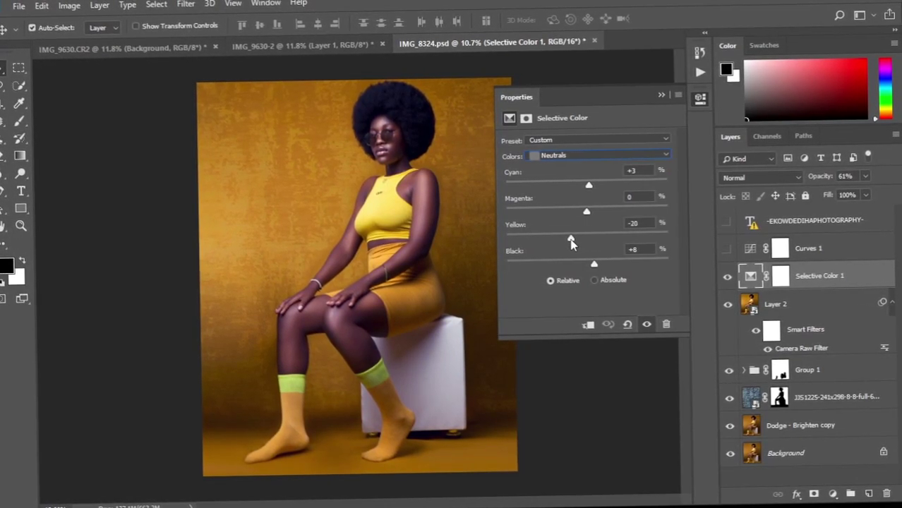
Try the Neutrals Yellow at -14 and +80, and return it to +3
left_click_drag(564, 245, 568, 243)
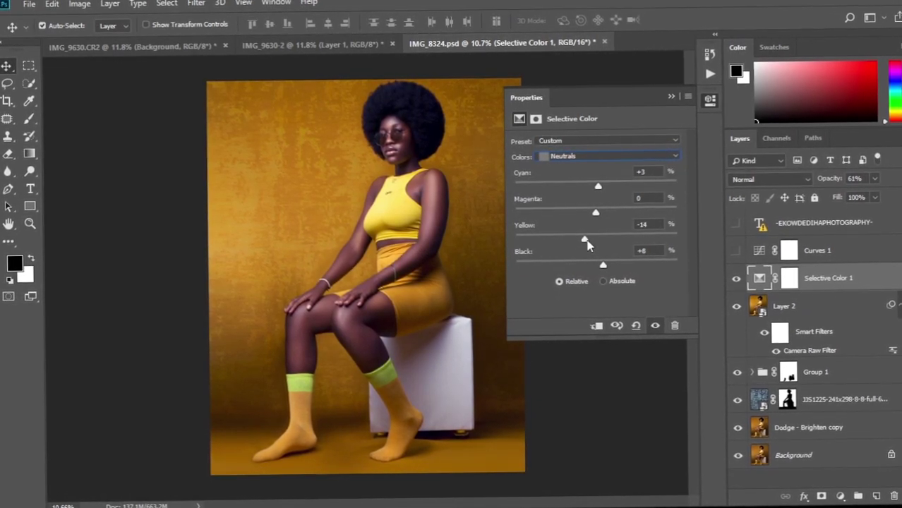
left_click_drag(588, 244, 660, 255)
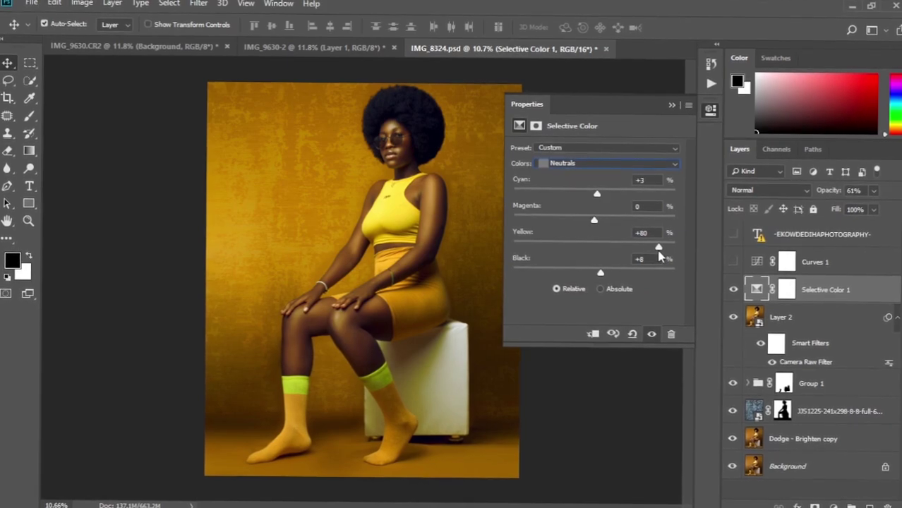
left_click_drag(659, 244, 600, 237)
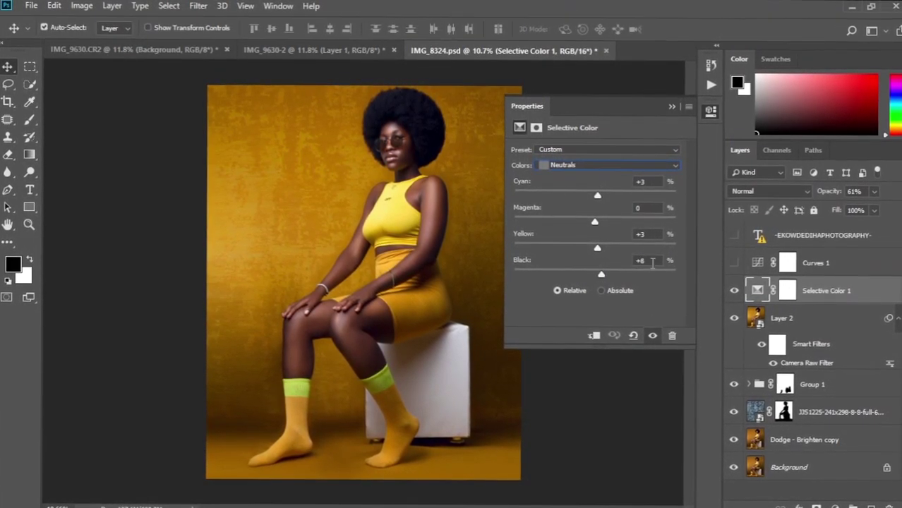
Try the Neutrals Black at +68, and set it to +11
left_click_drag(601, 275, 654, 280)
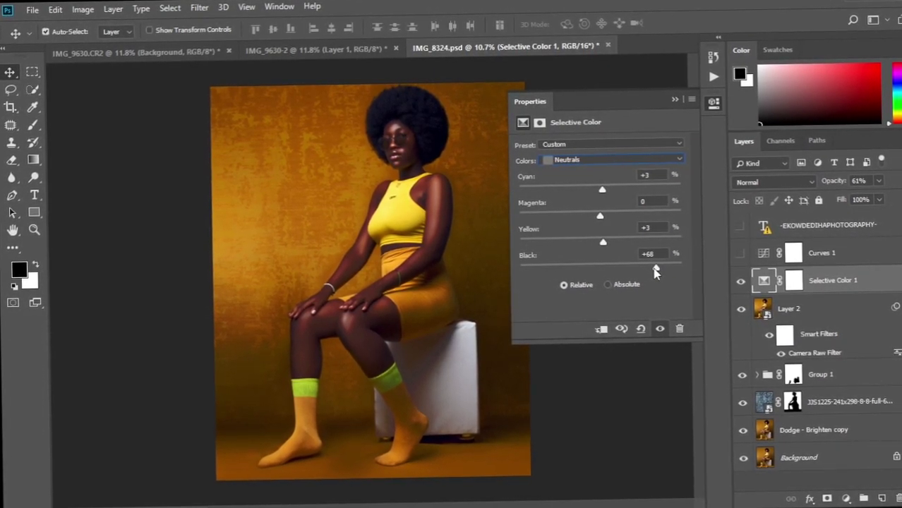
left_click_drag(645, 271, 606, 273)
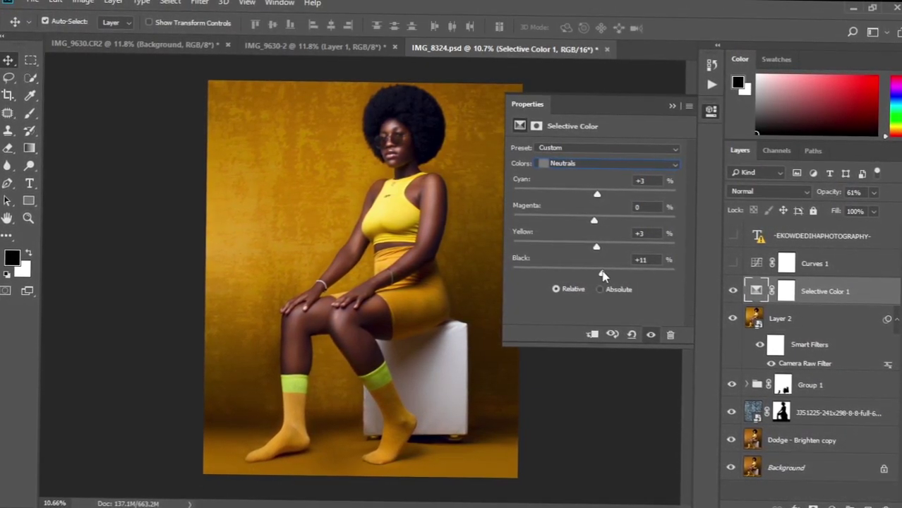
left_click_drag(603, 275, 606, 258)
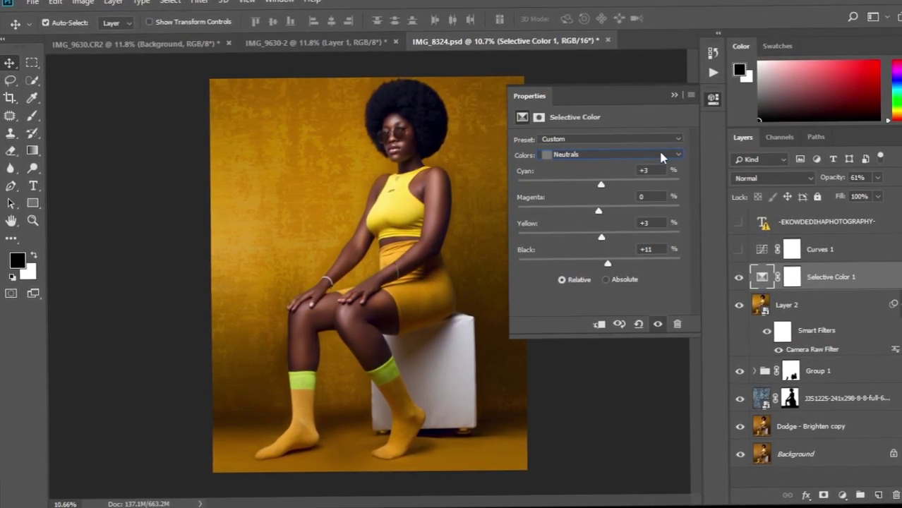
Try the Black amount of the Blacks range at -55, and return it to -2
left_click(662, 157)
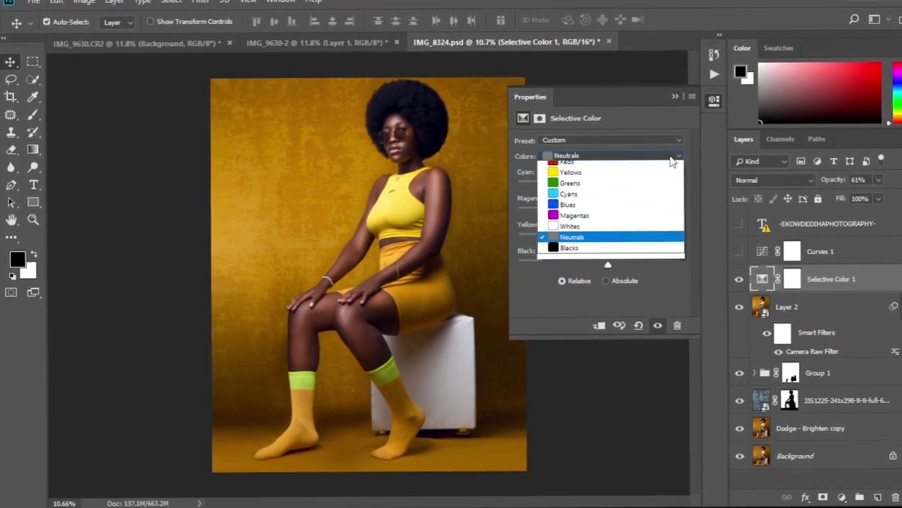
left_click(592, 257)
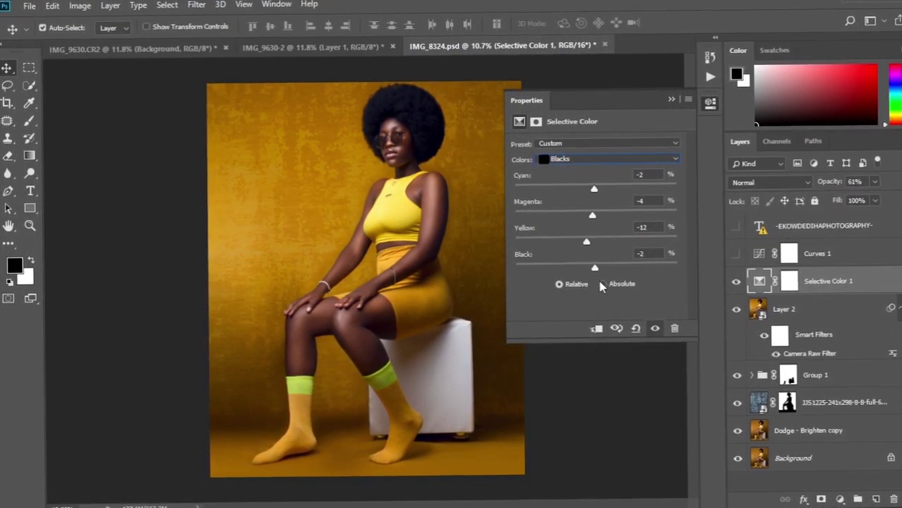
left_click_drag(593, 269, 549, 283)
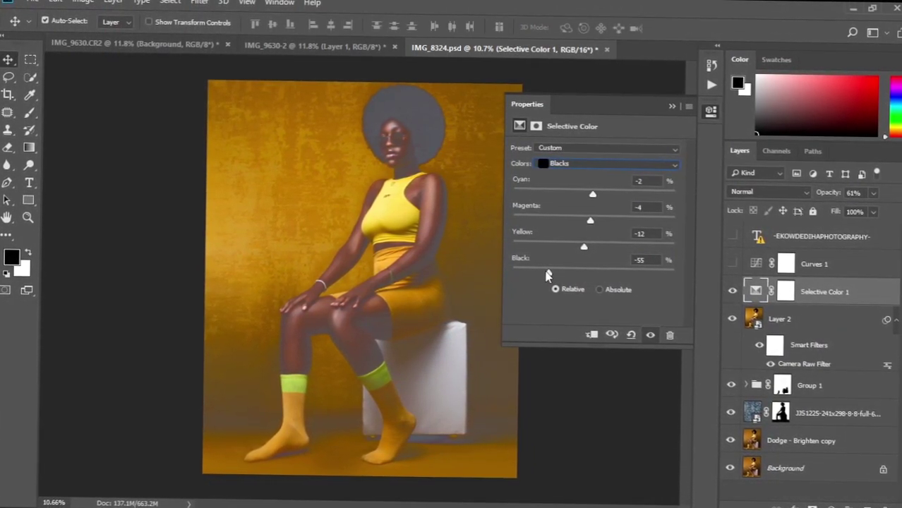
left_click_drag(548, 275, 592, 272)
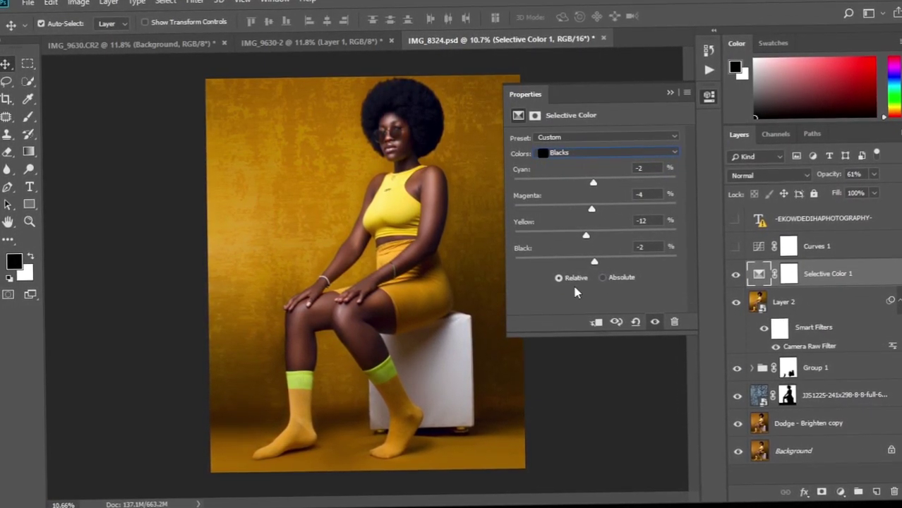
Try the Black amount of the Blacks range at +99, and set it to +1
left_click_drag(594, 260, 679, 267)
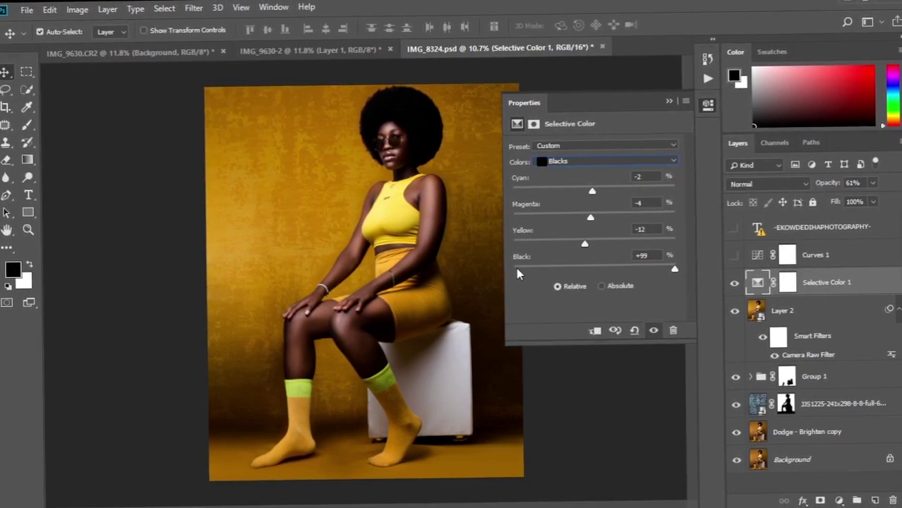
left_click_drag(674, 269, 617, 269)
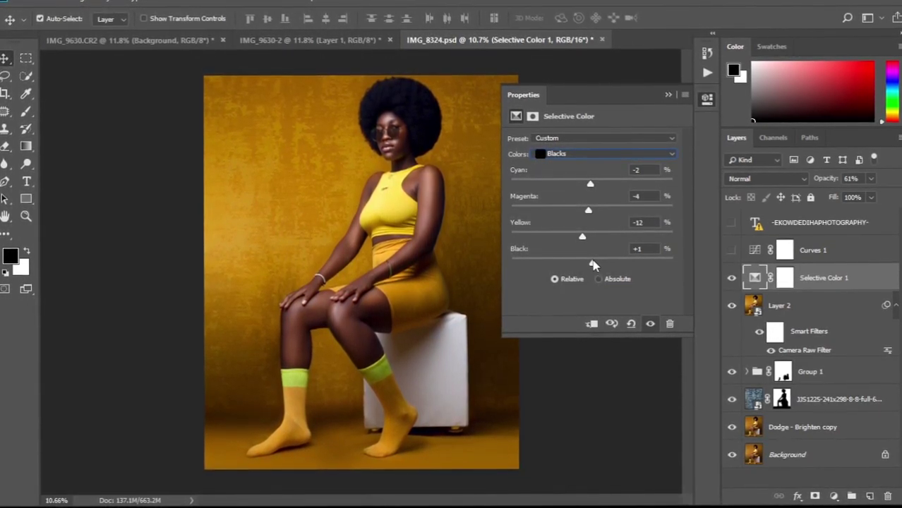
left_click_drag(593, 265, 595, 263)
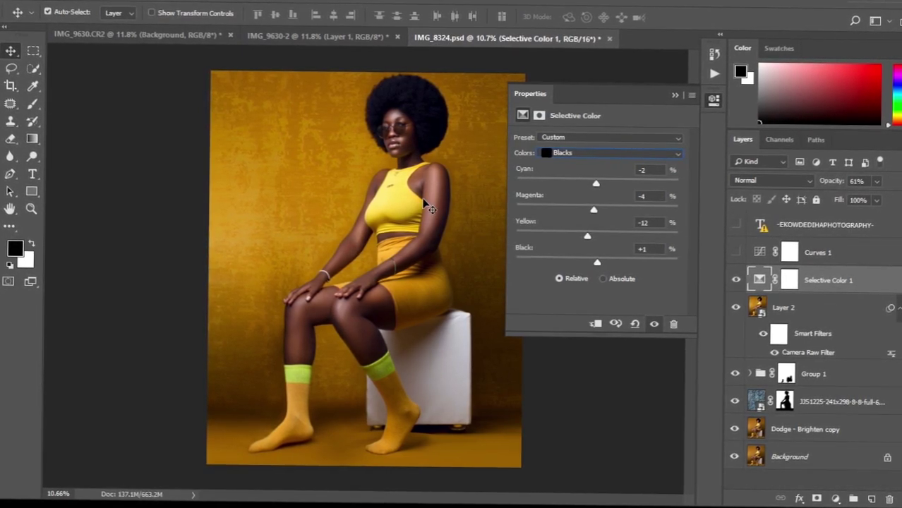
Switch the Selective Color range to Reds and collapse the adjustment's settings
left_click(676, 153)
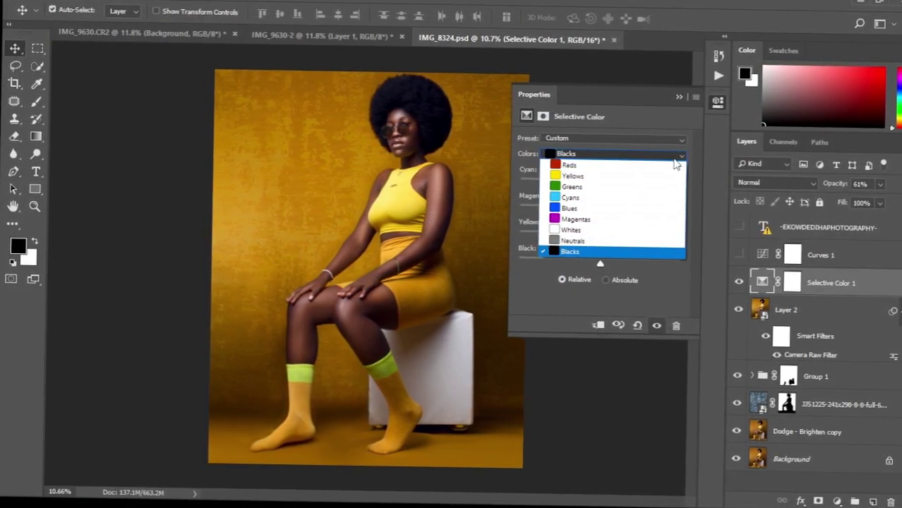
left_click(585, 252)
left_click(685, 155)
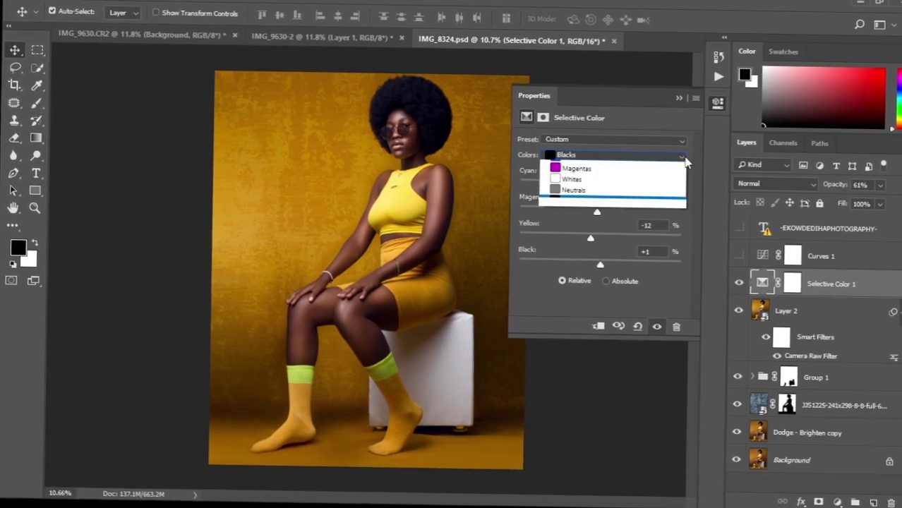
left_click(603, 172)
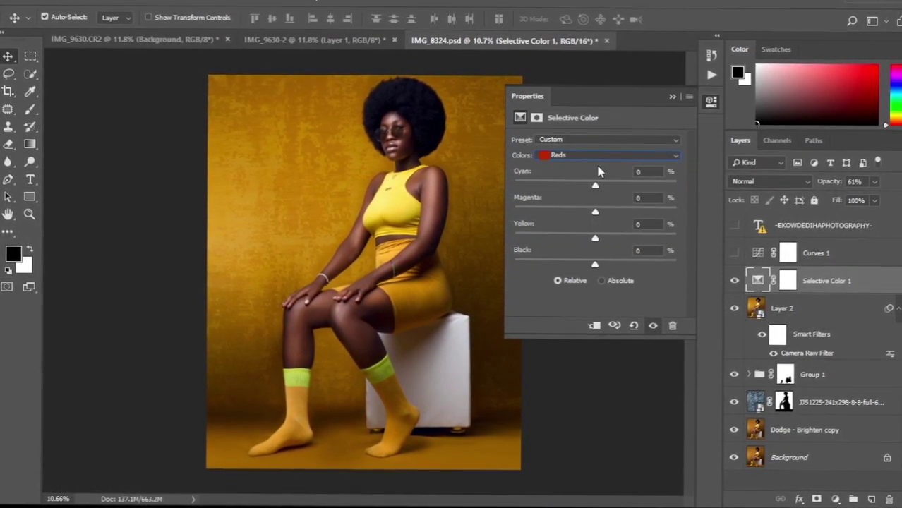
left_click(667, 96)
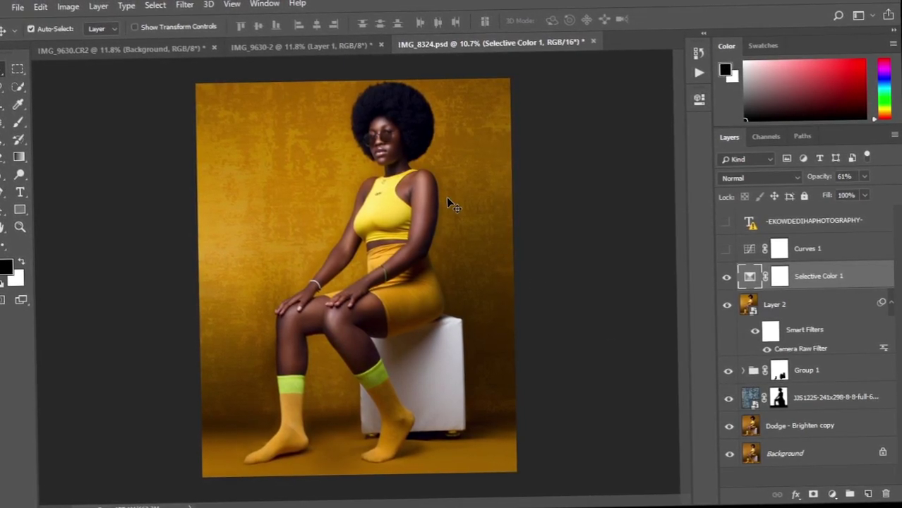
Compare the portrait with and without the Selective Color 1 layer by toggling its visibility
scroll(446, 198, "up", 1)
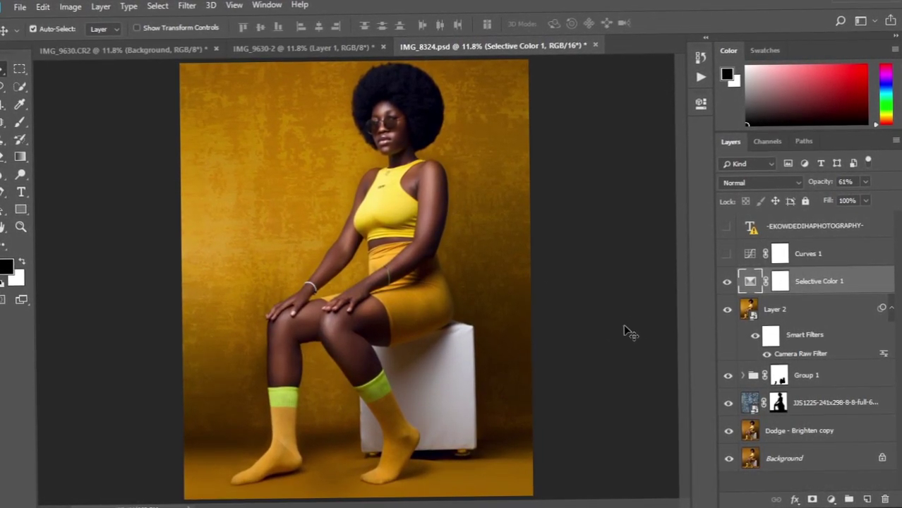
left_click(729, 287)
left_click(729, 288)
left_click(728, 288)
left_click(730, 297)
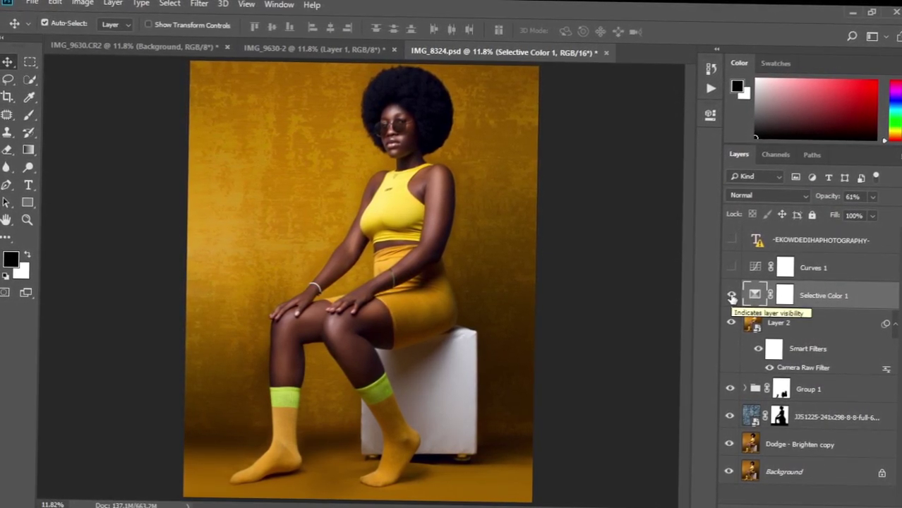
left_click(731, 296)
left_click(730, 297)
left_click(734, 296)
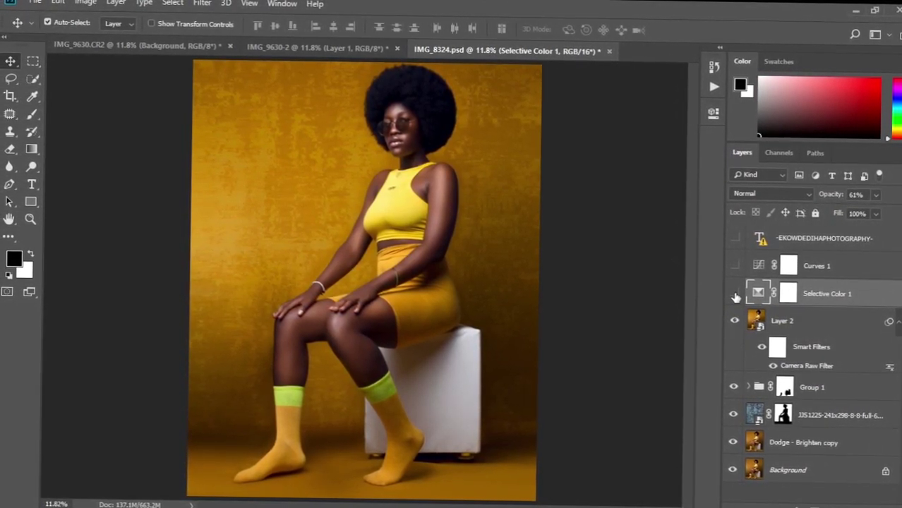
left_click(734, 297)
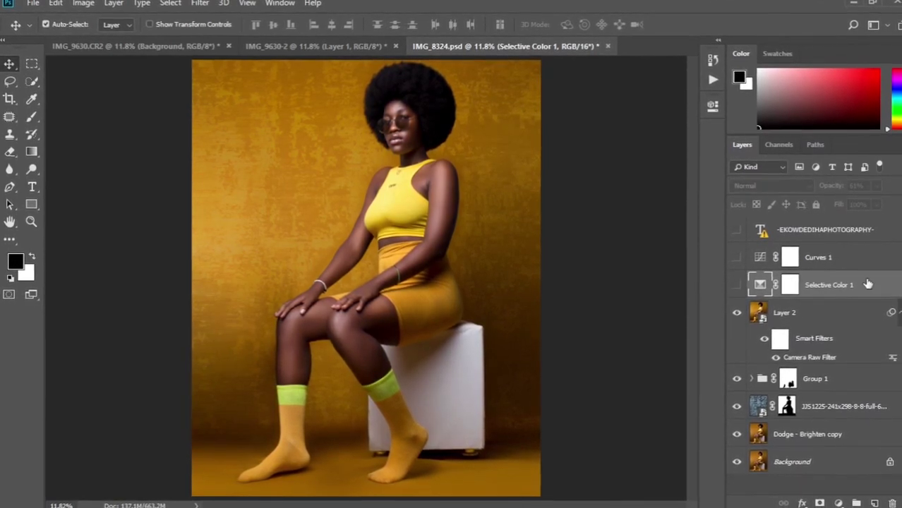
Hide Layer 2 and examine the face and skin tones of the portrait up close without the Camera Raw grading
left_click(739, 306)
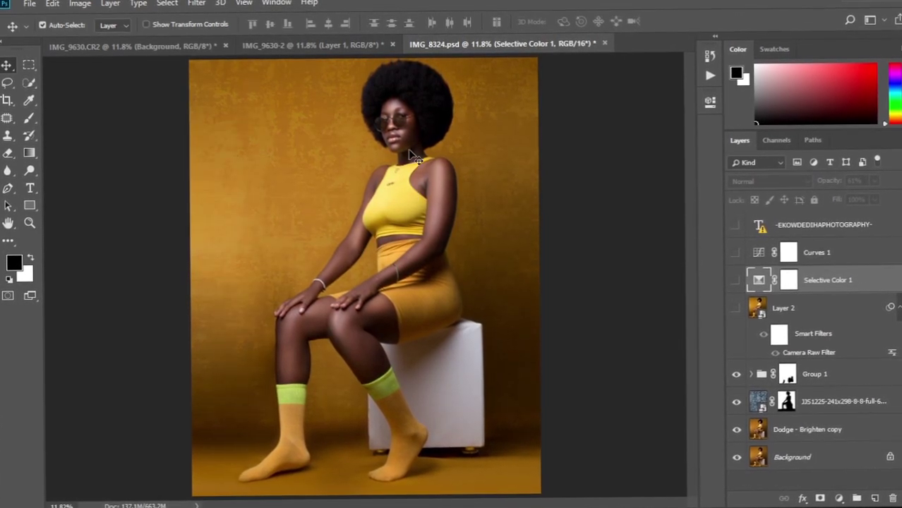
scroll(409, 151, "up", 3)
scroll(409, 151, "up", 2)
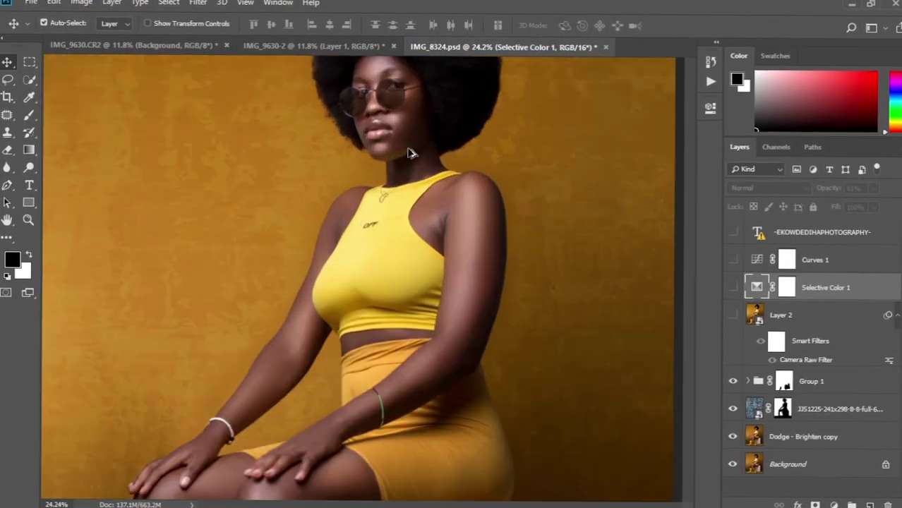
left_click_drag(406, 183, 409, 243)
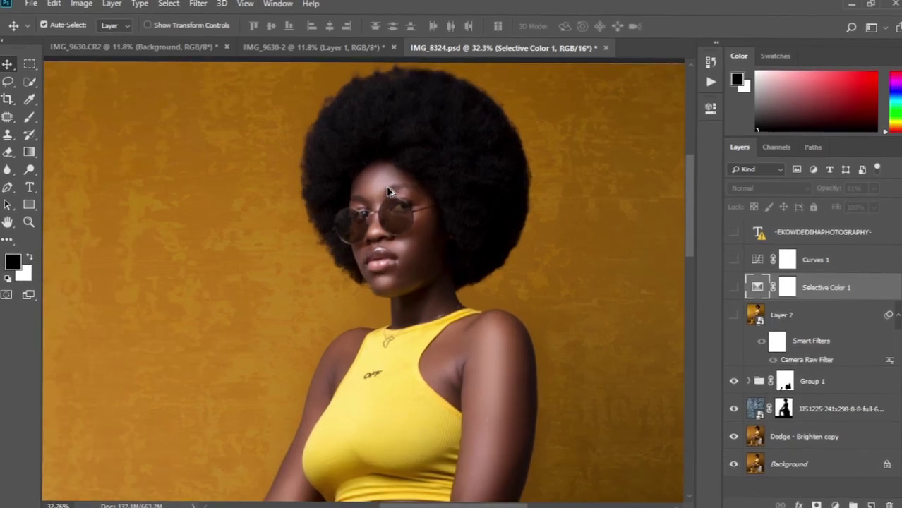
scroll(388, 190, "up", 2)
scroll(389, 191, "up", 1)
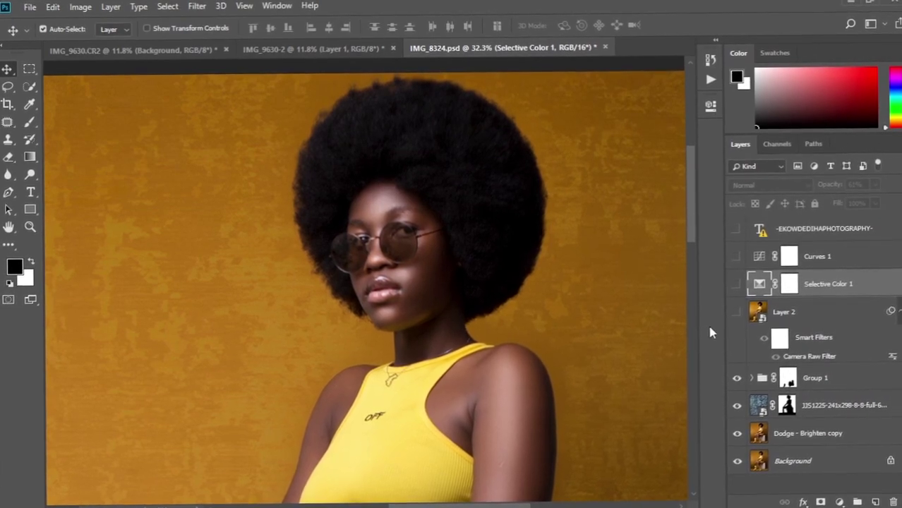
Make Layer 2 and the Selective Color 1 layer visible again and review the whole portrait
left_click(737, 310)
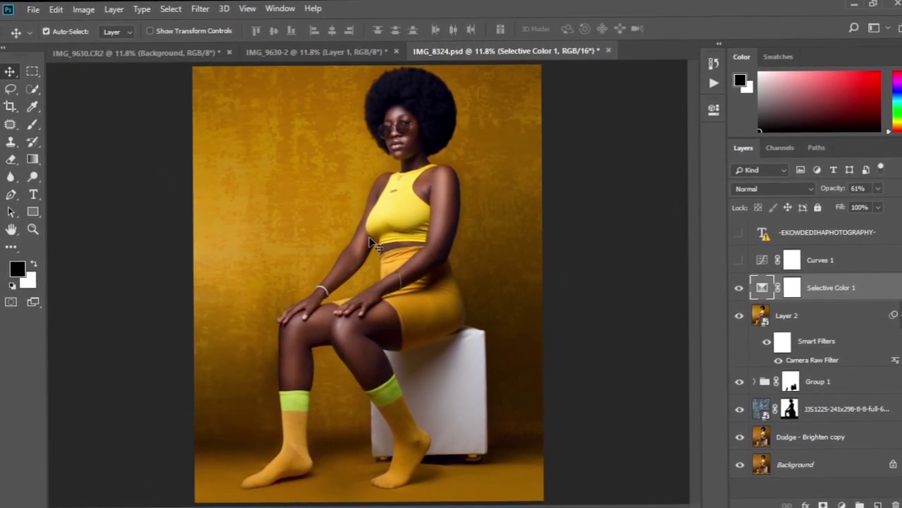
scroll(405, 236, "down", 2)
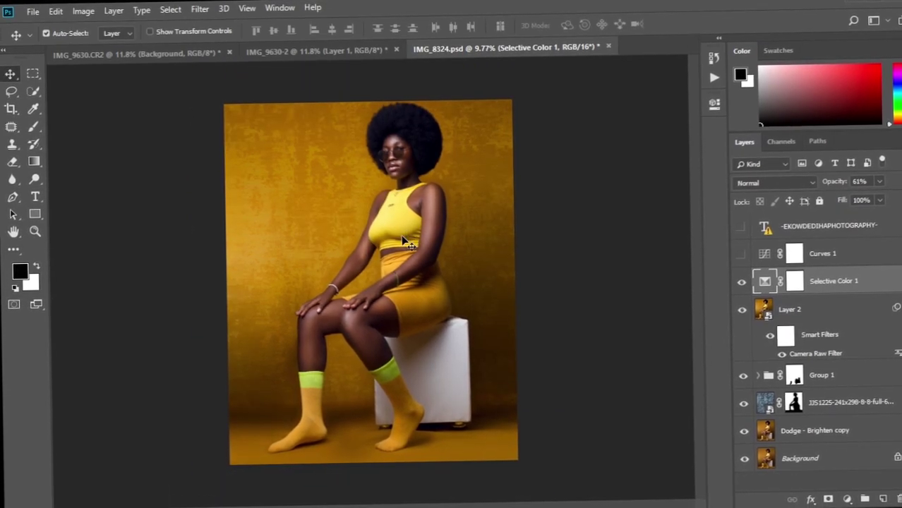
scroll(405, 239, "up", 2)
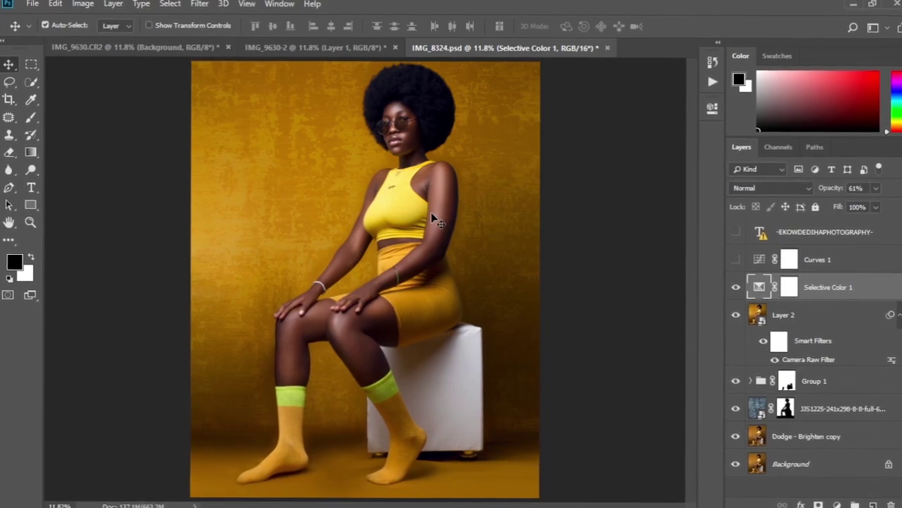
Make the Curves 1 layer visible and inspect its RGB curve and its effect on the whole portrait
left_click(733, 254)
left_click(762, 255)
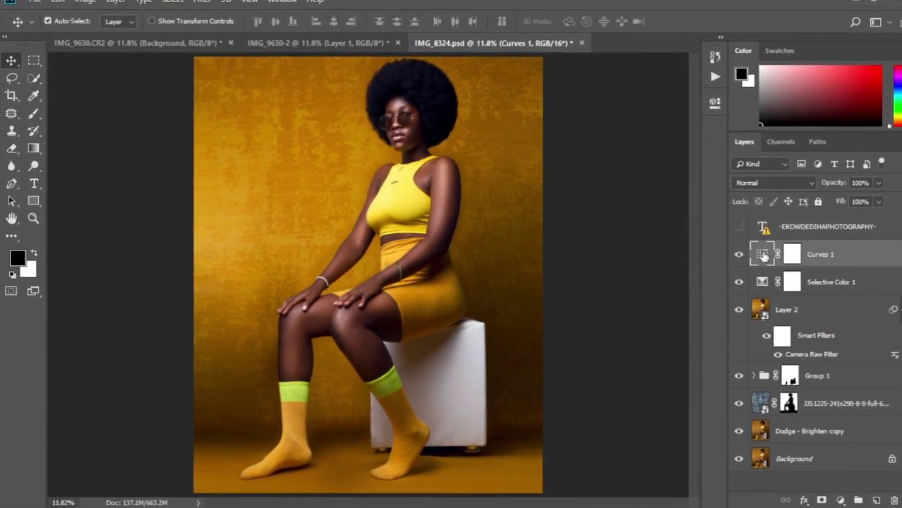
double_click(764, 257)
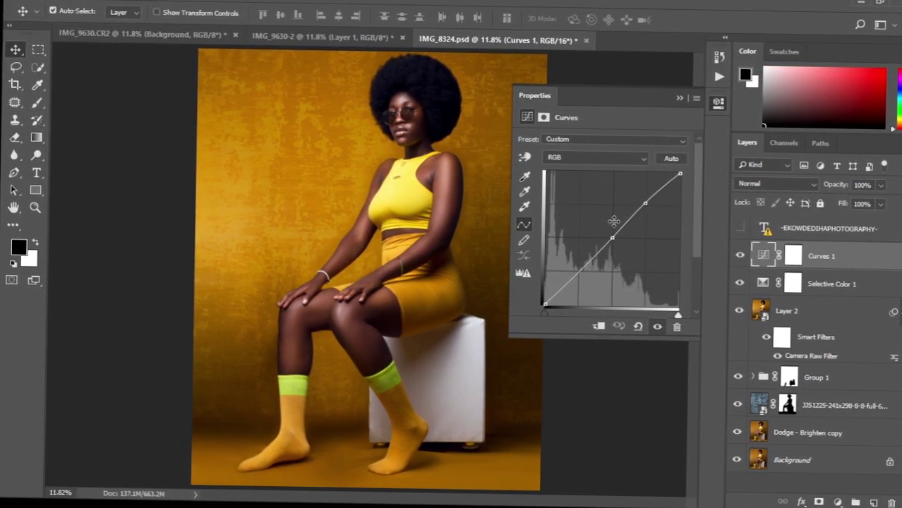
left_click(674, 97)
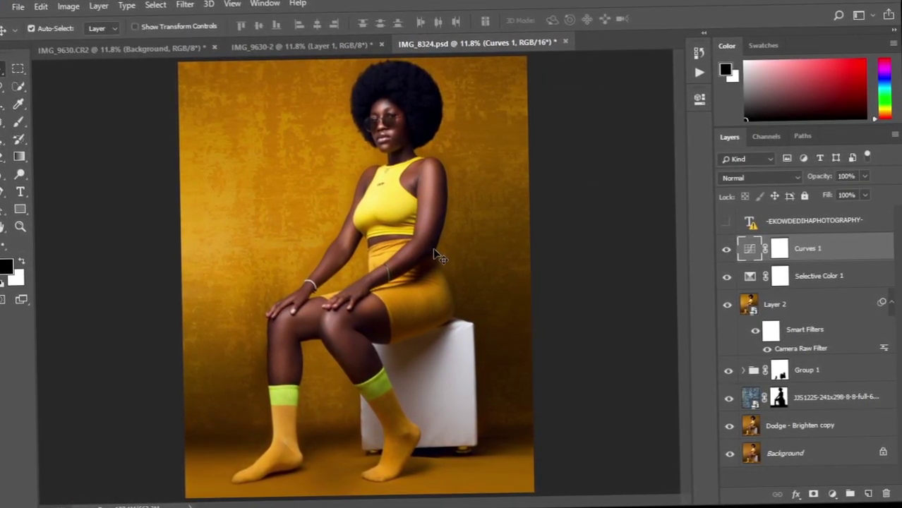
key("ctrl+minus")
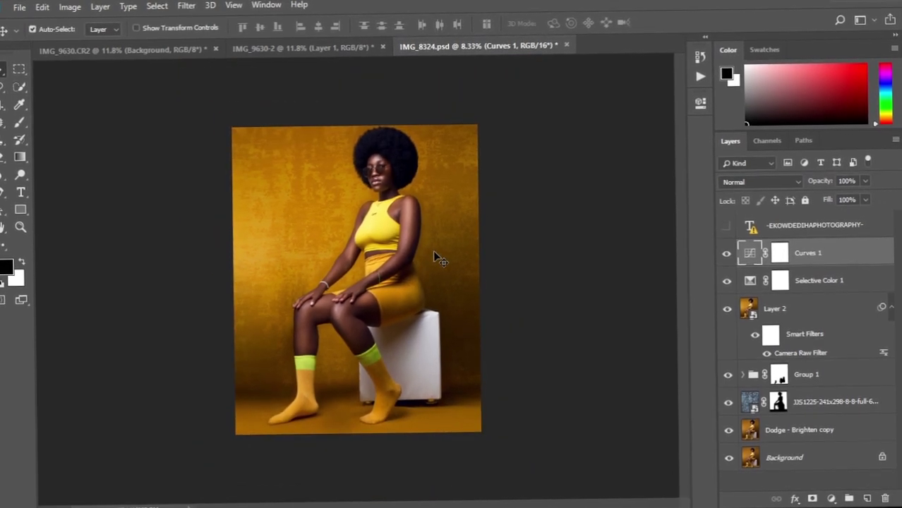
key("ctrl+plus")
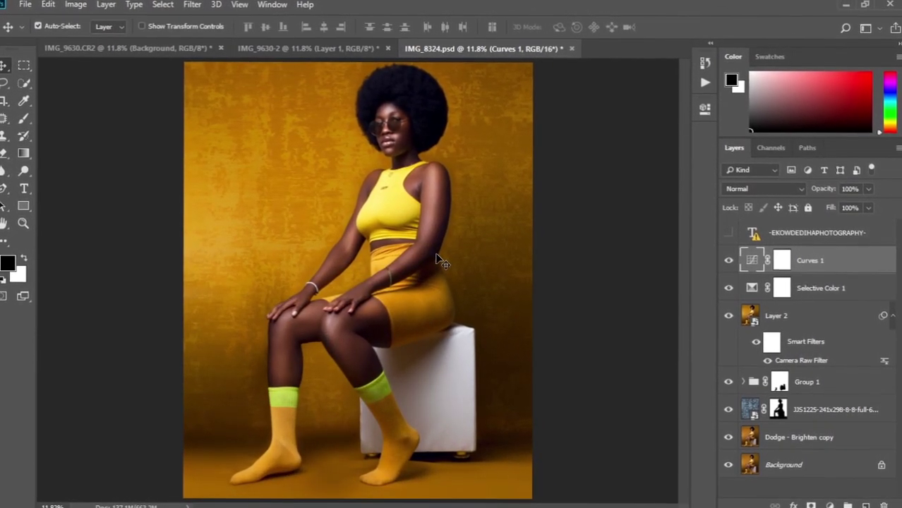